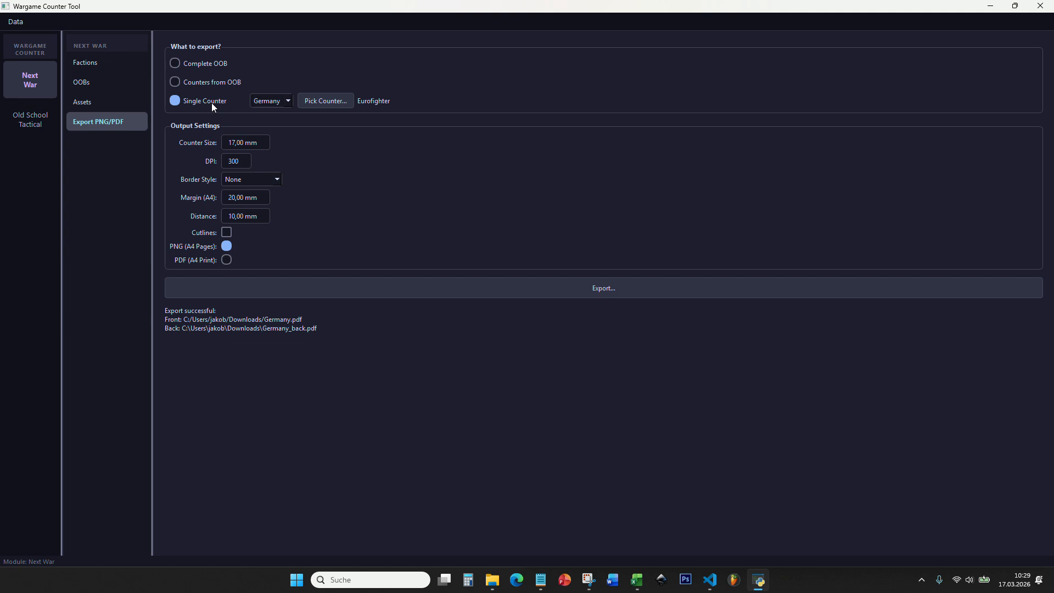
- Choose the Eurofighter from the Germany order of battle as the single counter to export
click(266, 101)
click(81, 82)
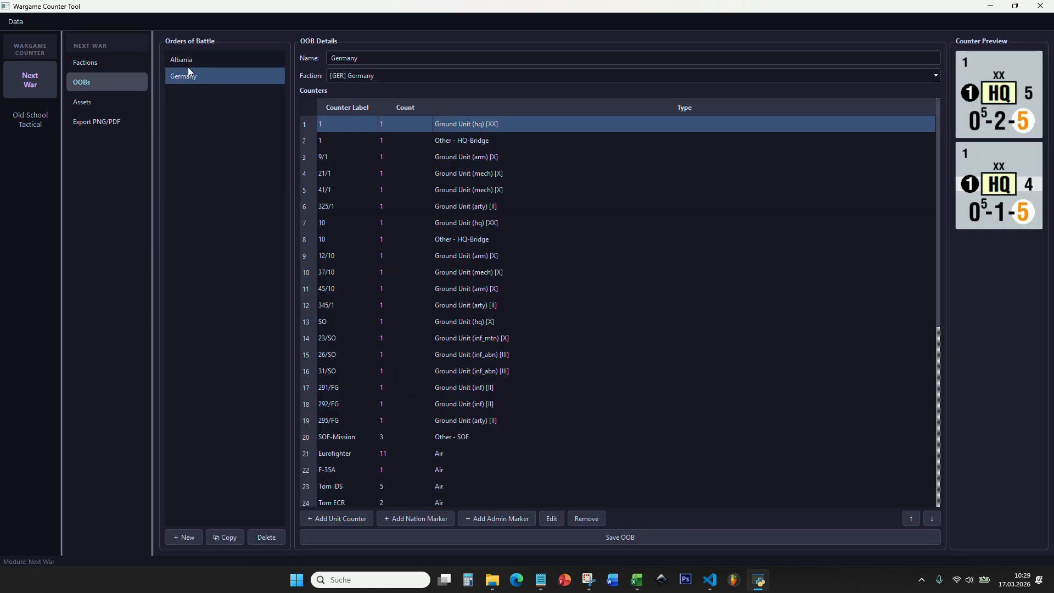
click(113, 120)
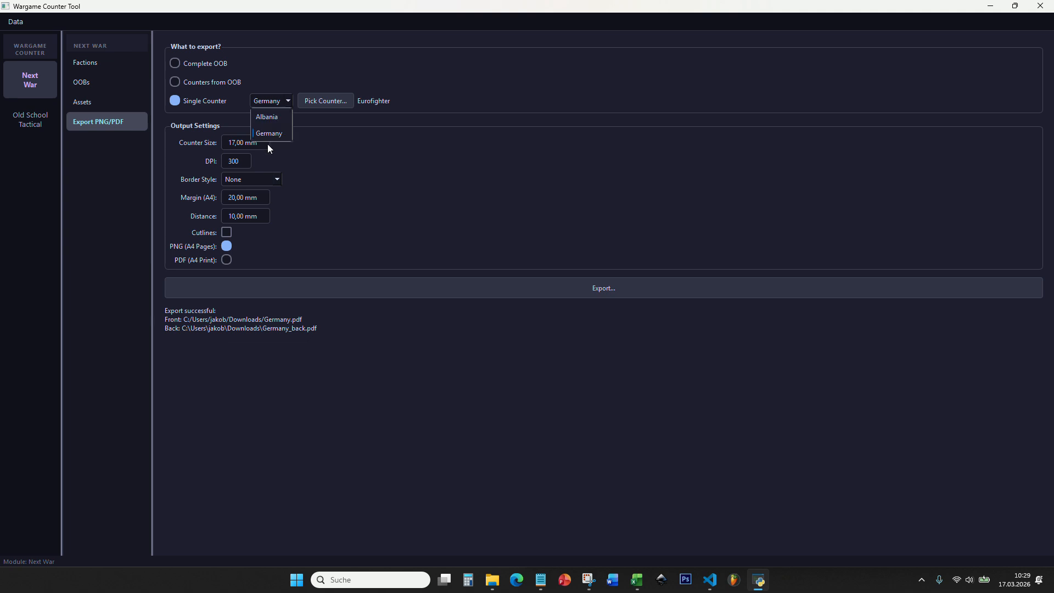
click(321, 102)
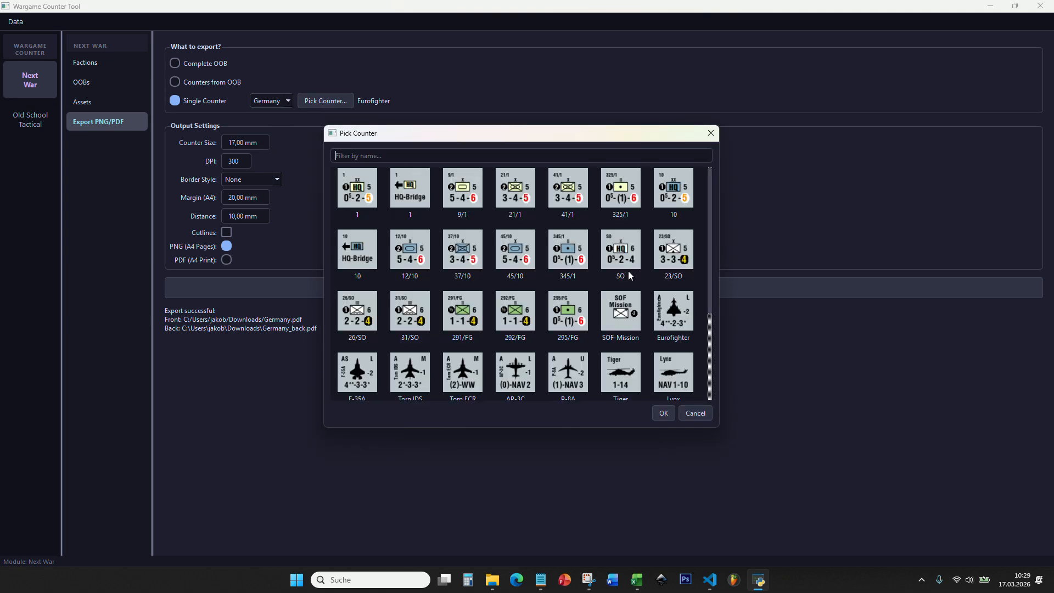
mouse_move(711, 213)
mouse_down()
mouse_move(707, 287)
mouse_move(717, 206)
mouse_up()
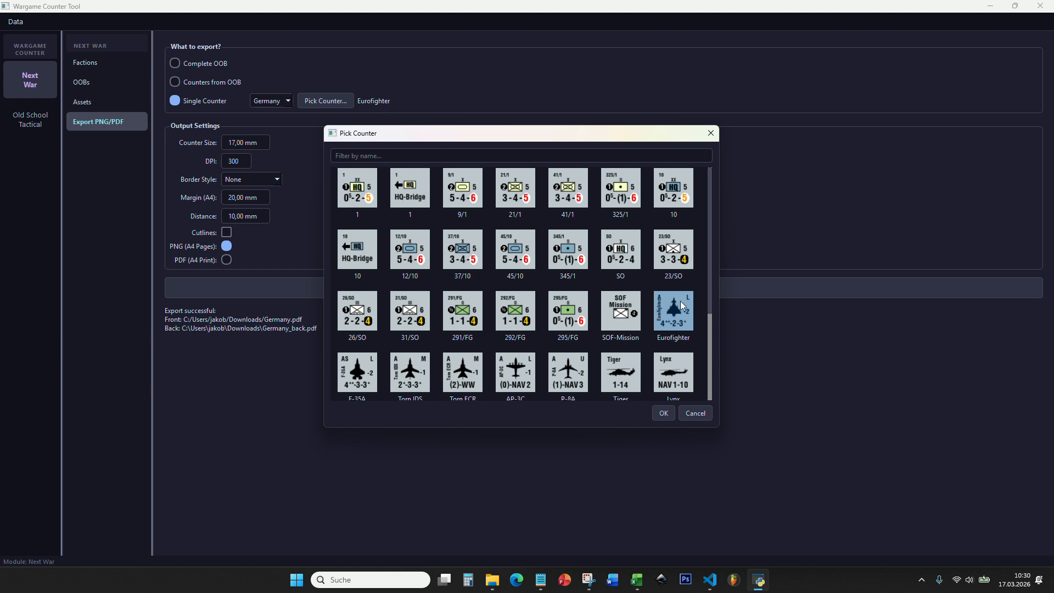
click(662, 412)
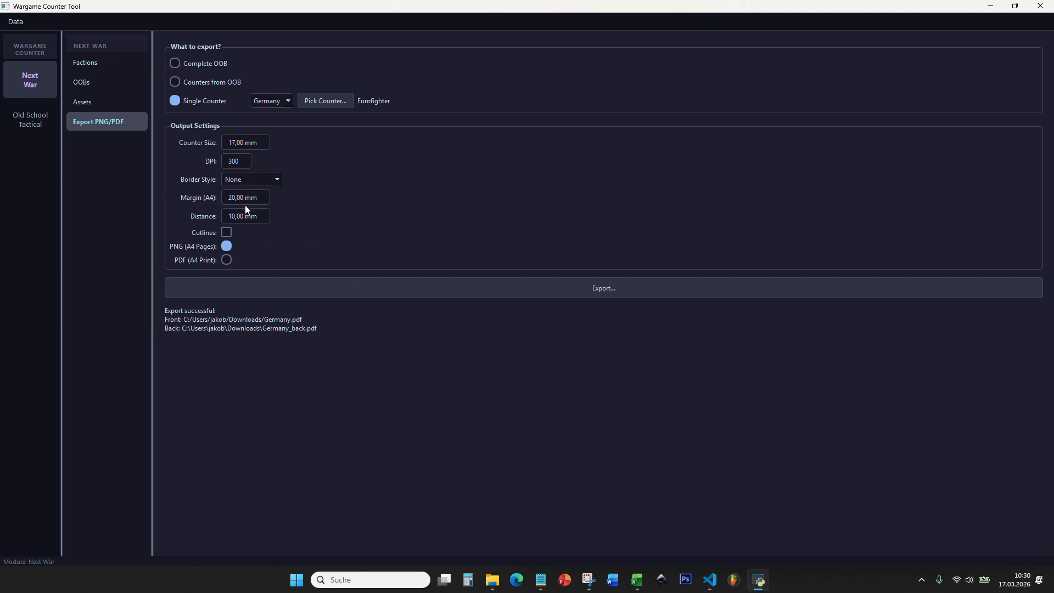
- Export the Eurofighter counter as PNG files without a border into the Downloads folder
click(449, 287)
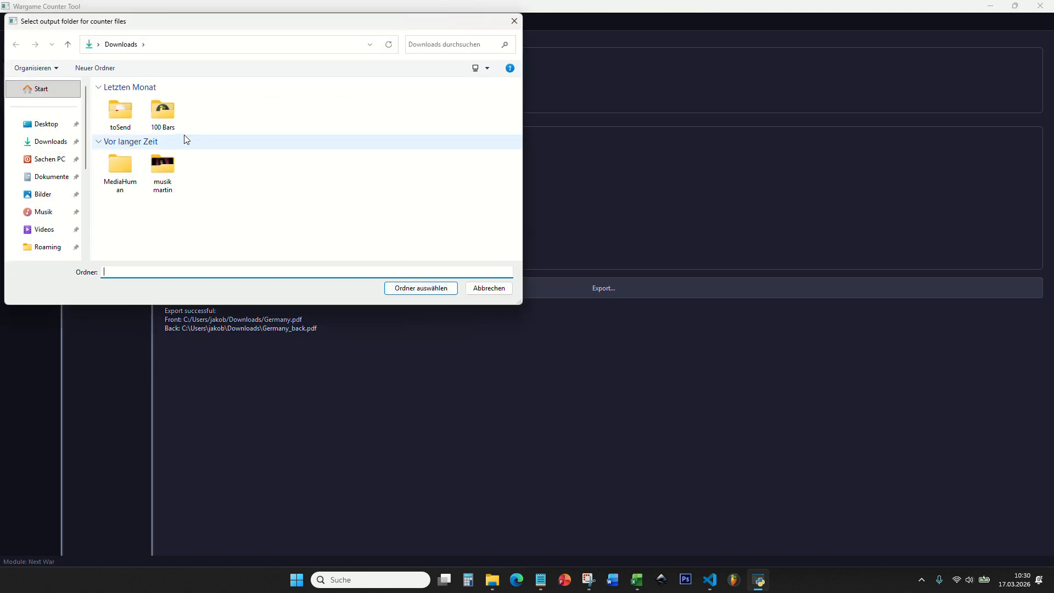
click(117, 141)
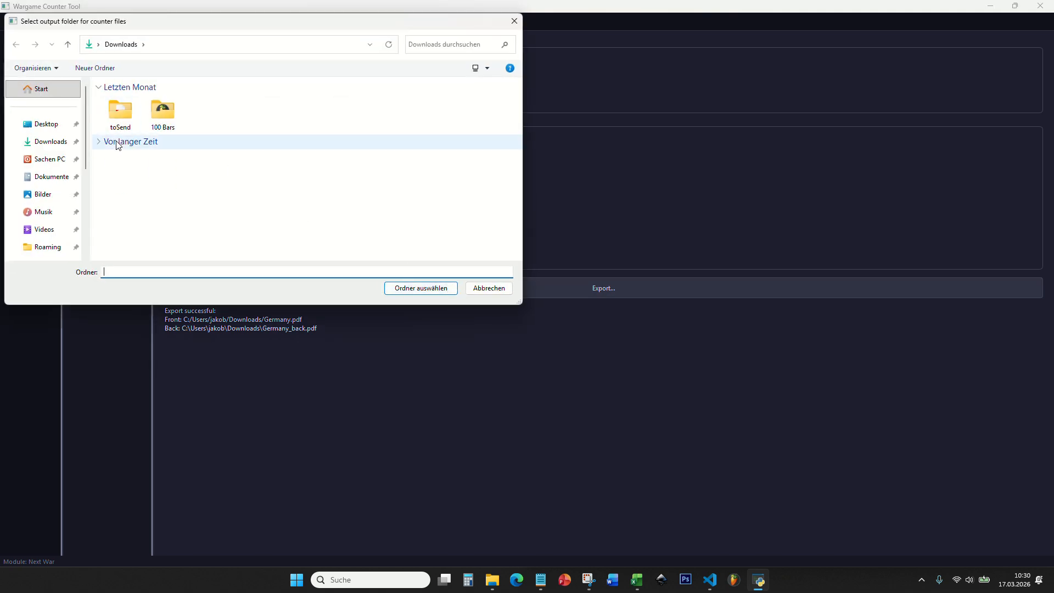
click(421, 289)
- Switch to File Explorer and view the exported Eurofighter front and back images from the Downloads folder
click(492, 580)
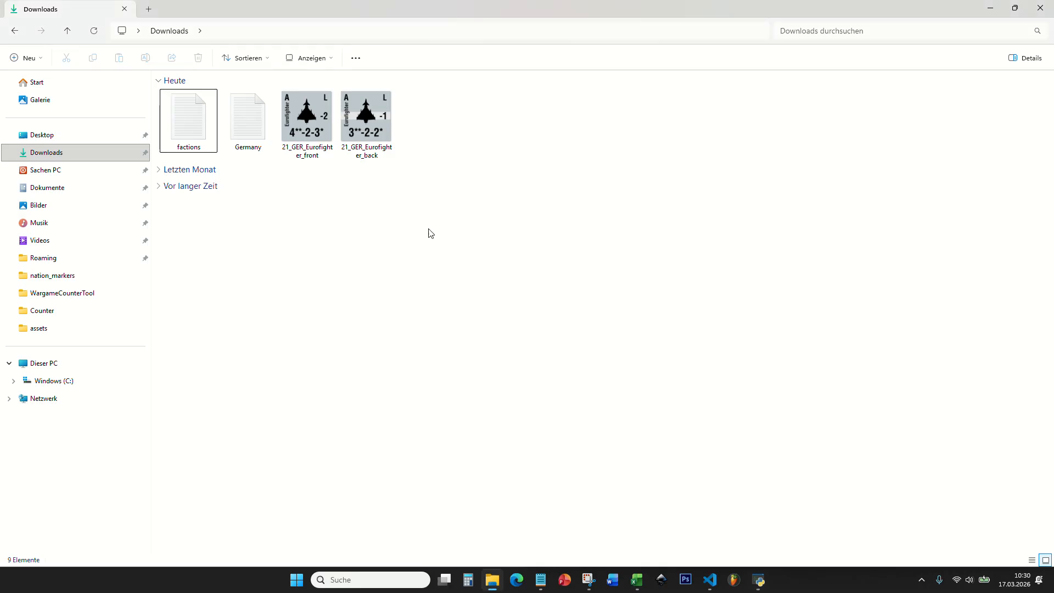
click(321, 121)
click(363, 121)
click(453, 120)
click(302, 124)
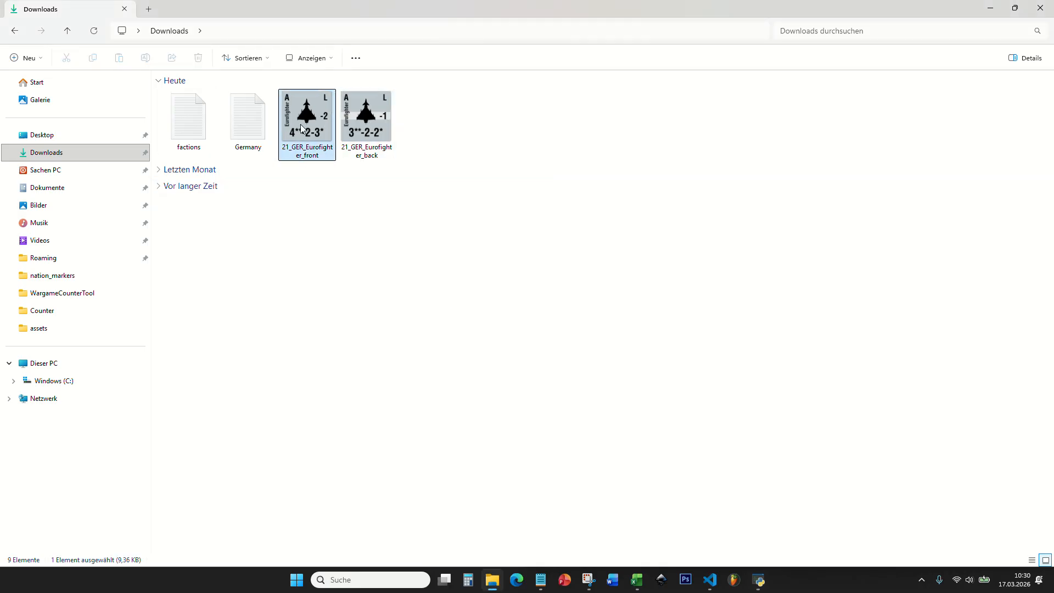
click(360, 122)
double_click(309, 121)
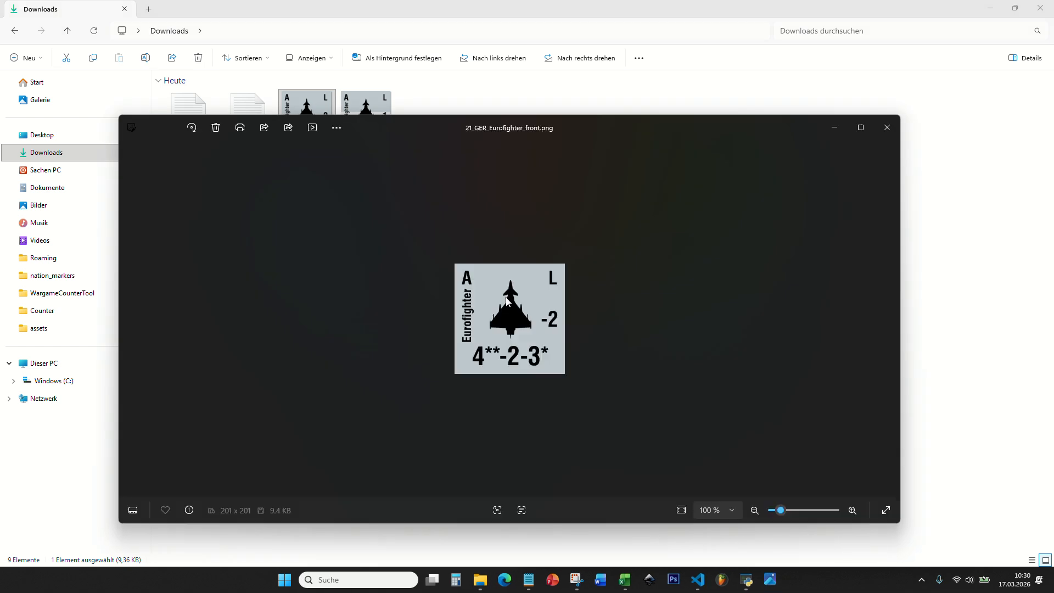
double_click(366, 104)
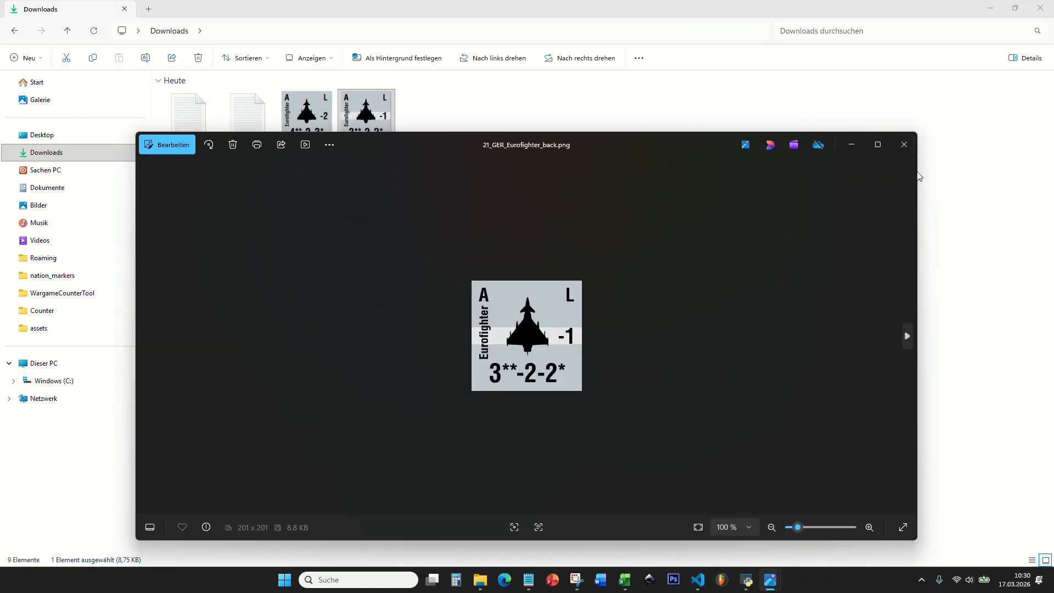
click(911, 149)
click(385, 189)
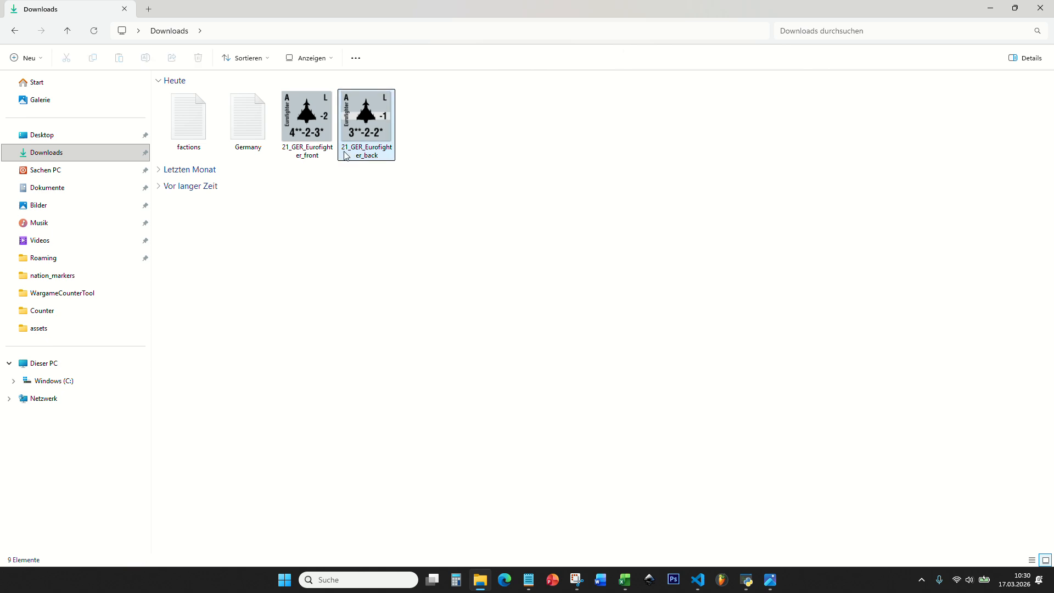
click(287, 154)
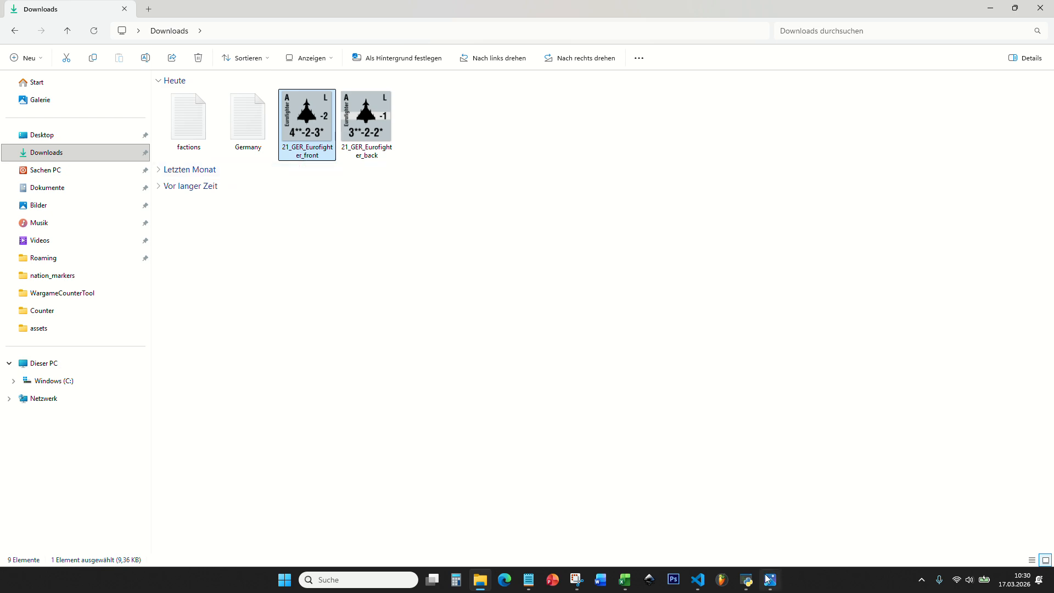
- Return to Wargame Counter Tool and examine the Eurofighter entry in the Germany order of battle's counter list
click(746, 580)
click(86, 80)
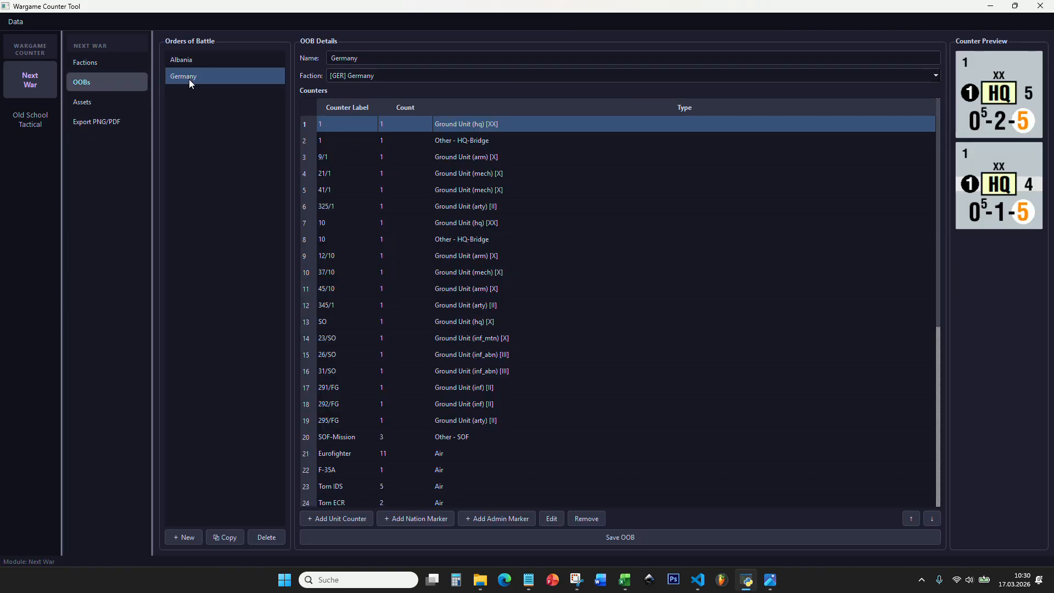
scroll(416, 325, down, 3)
click(350, 305)
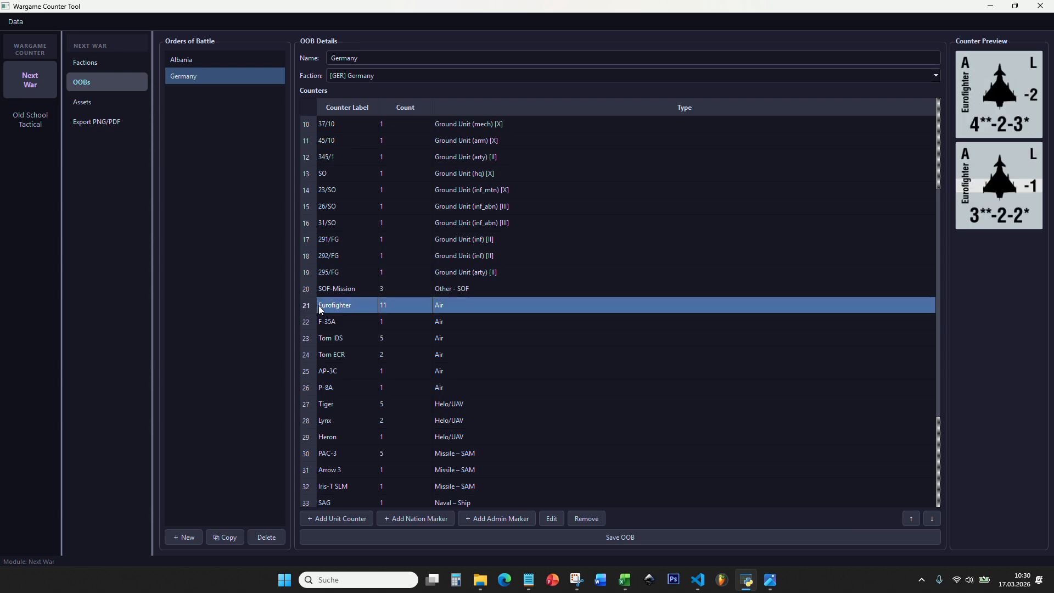
scroll(372, 309, up, 3)
scroll(378, 324, down, 2)
scroll(386, 343, down, 4)
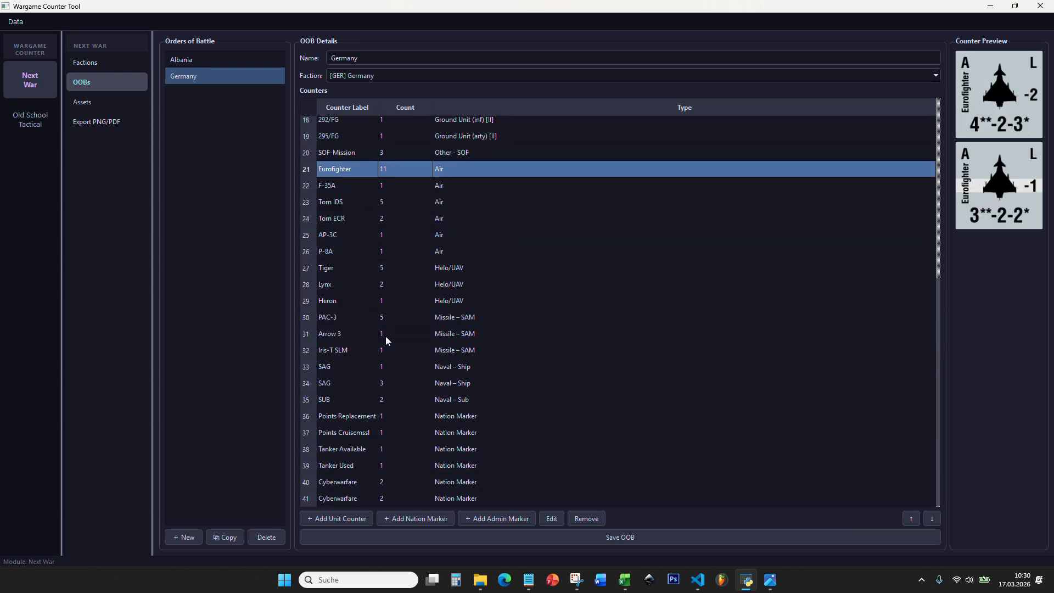
scroll(384, 330, up, 2)
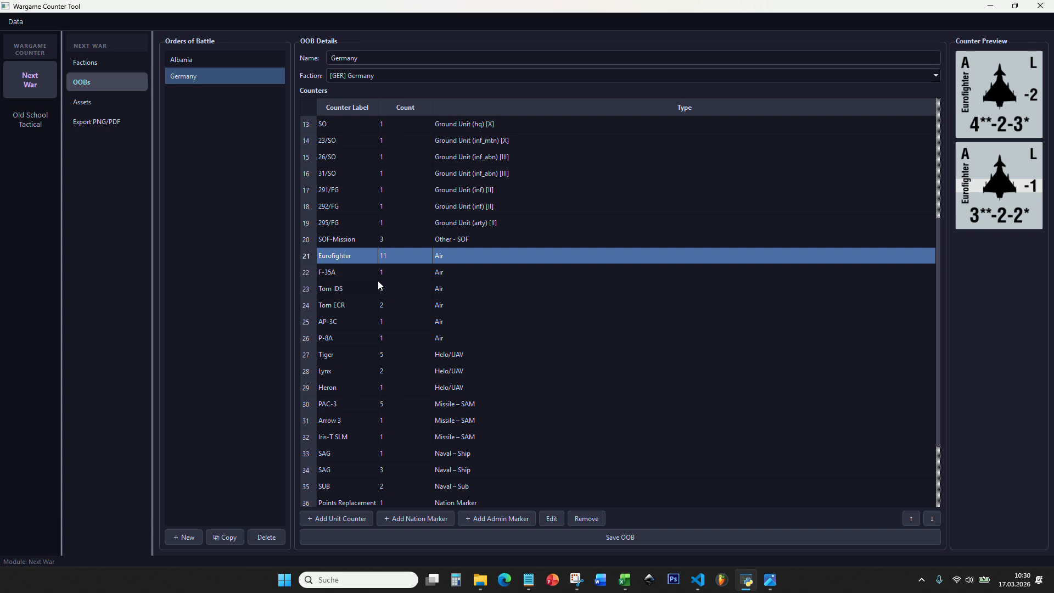
- Set the export border style to Solid Border and export the Eurofighter counter into the Downloads folder
click(110, 122)
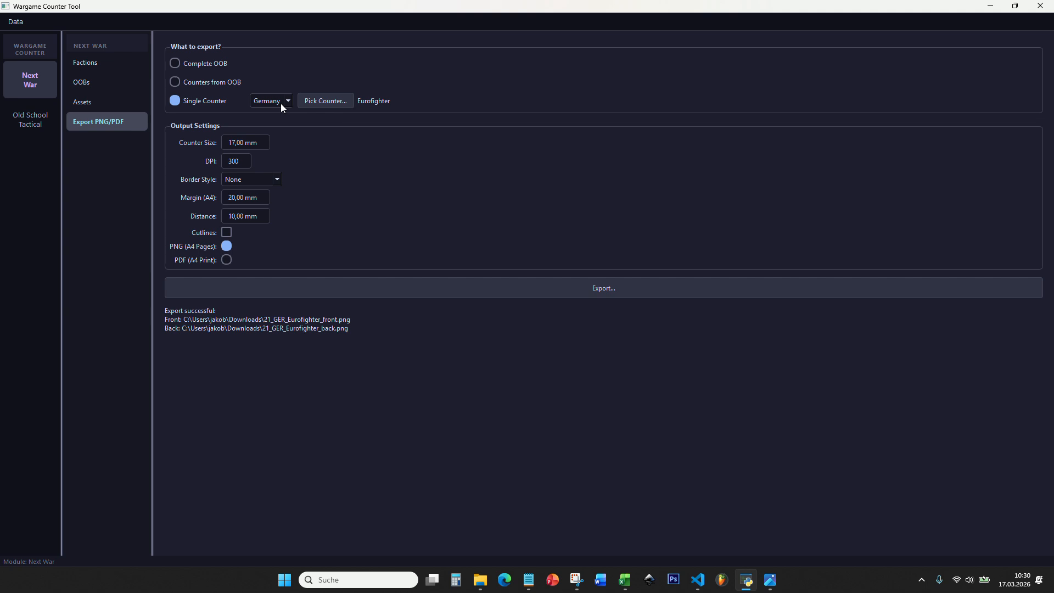
click(241, 180)
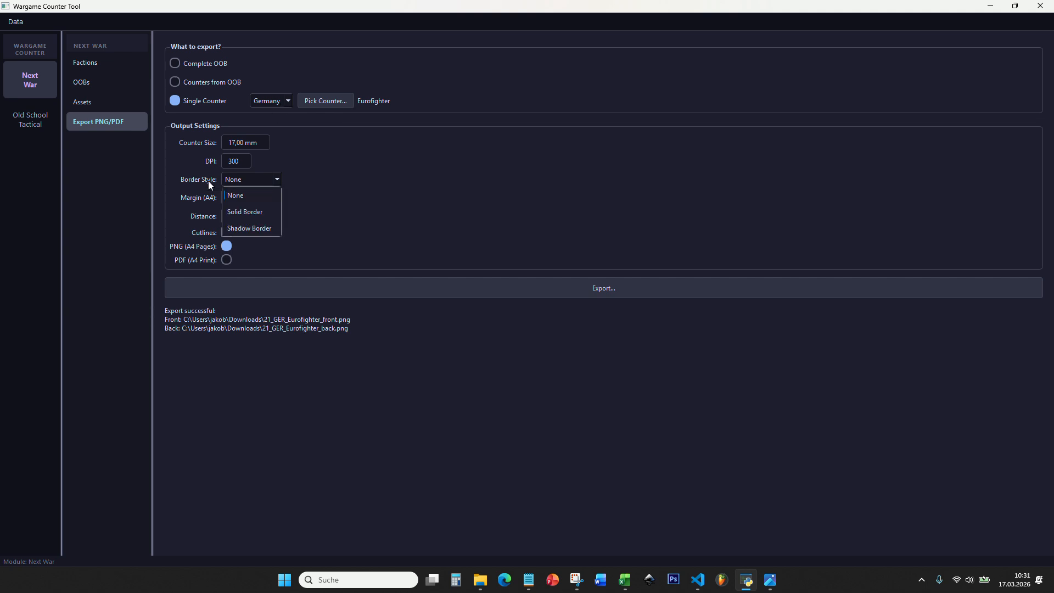
click(237, 211)
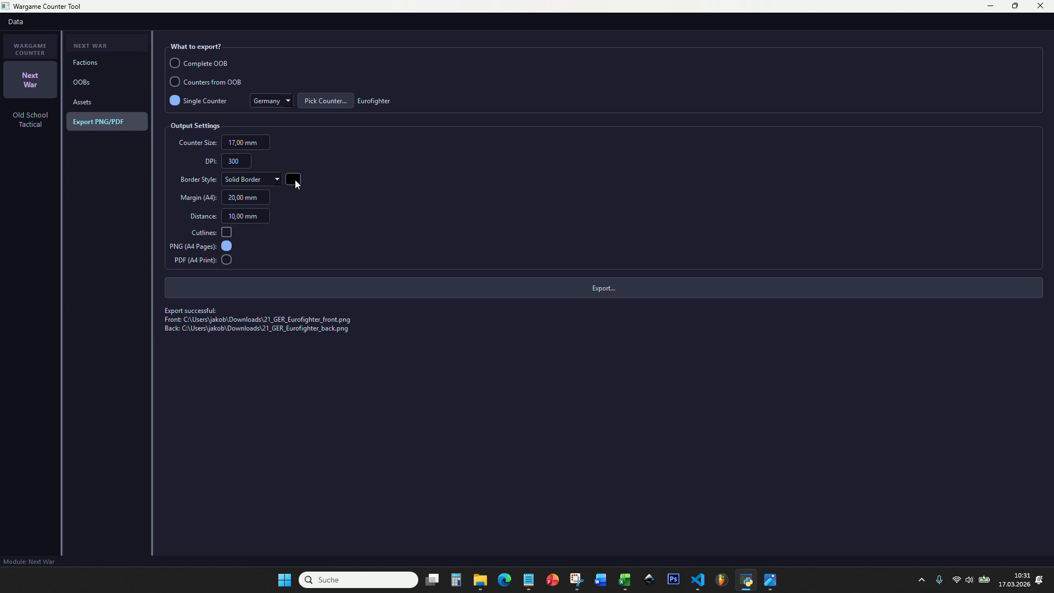
click(513, 285)
click(411, 287)
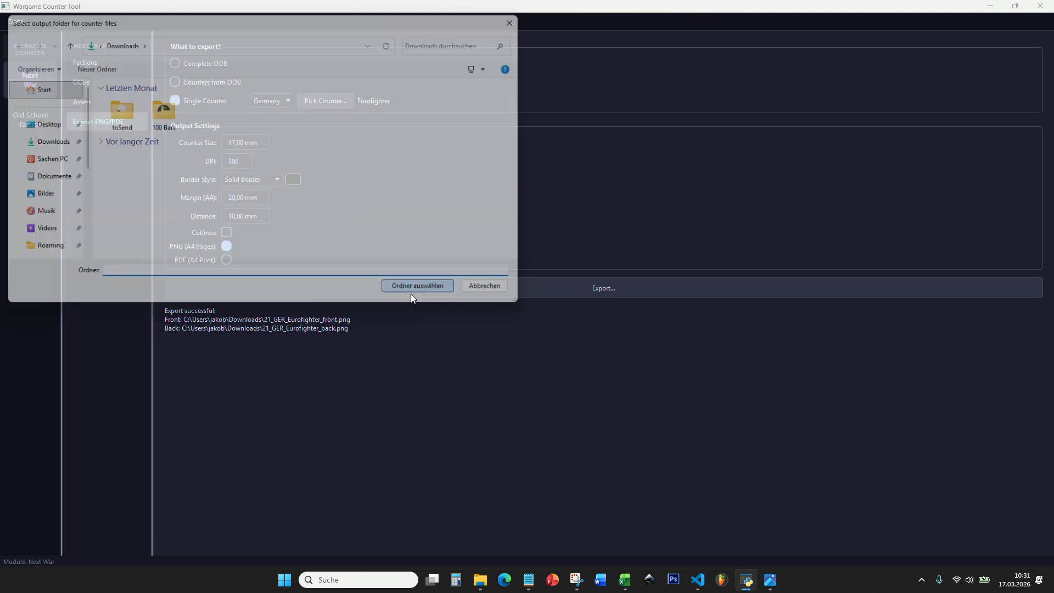
- Close the old image, open the re-exported Eurofighter front image from Downloads, and inspect its border up close
click(770, 579)
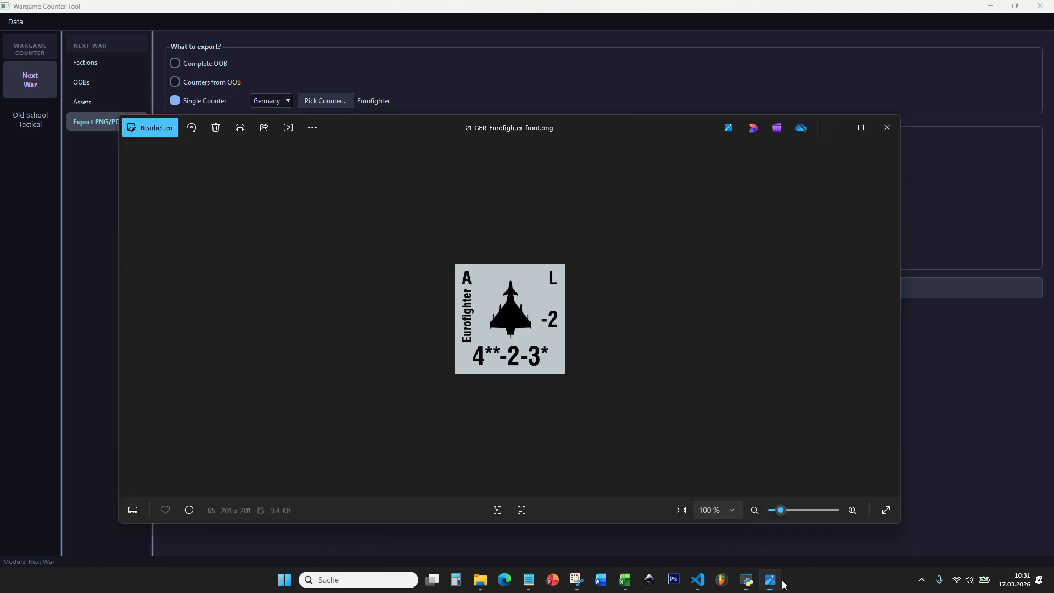
click(885, 126)
click(491, 579)
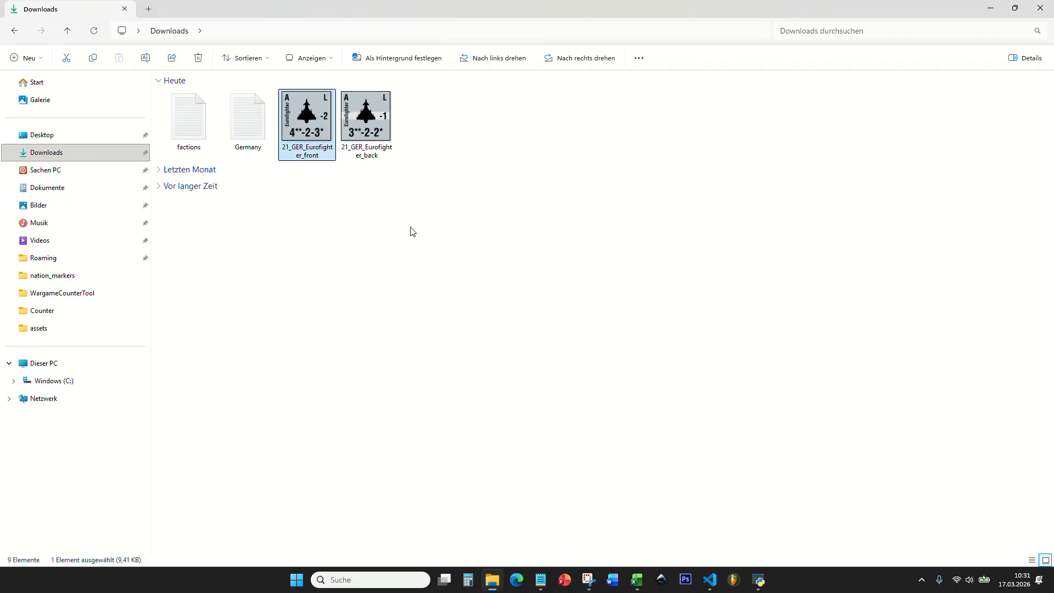
click(444, 107)
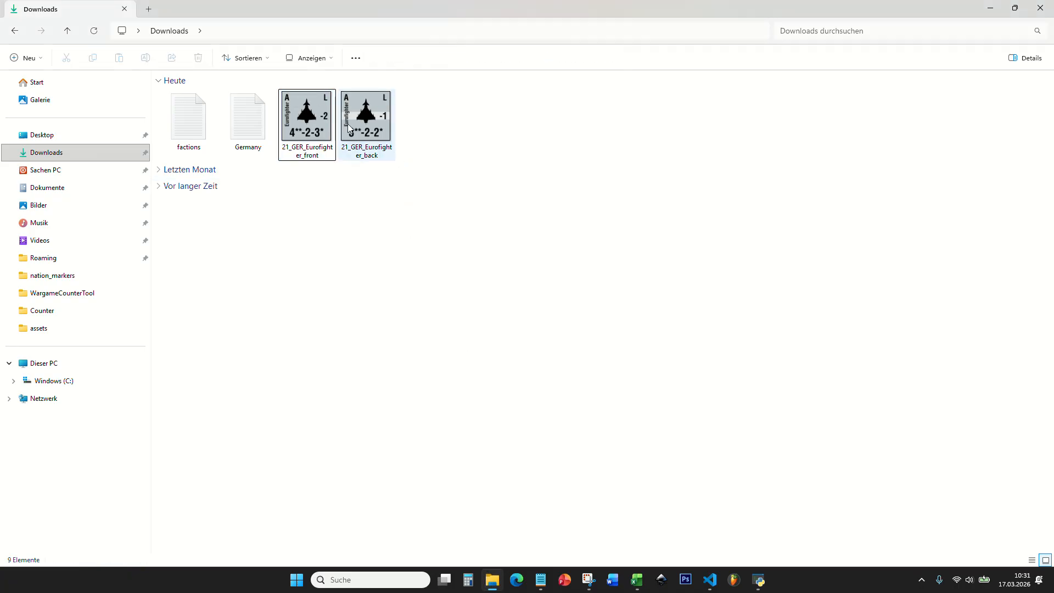
double_click(307, 118)
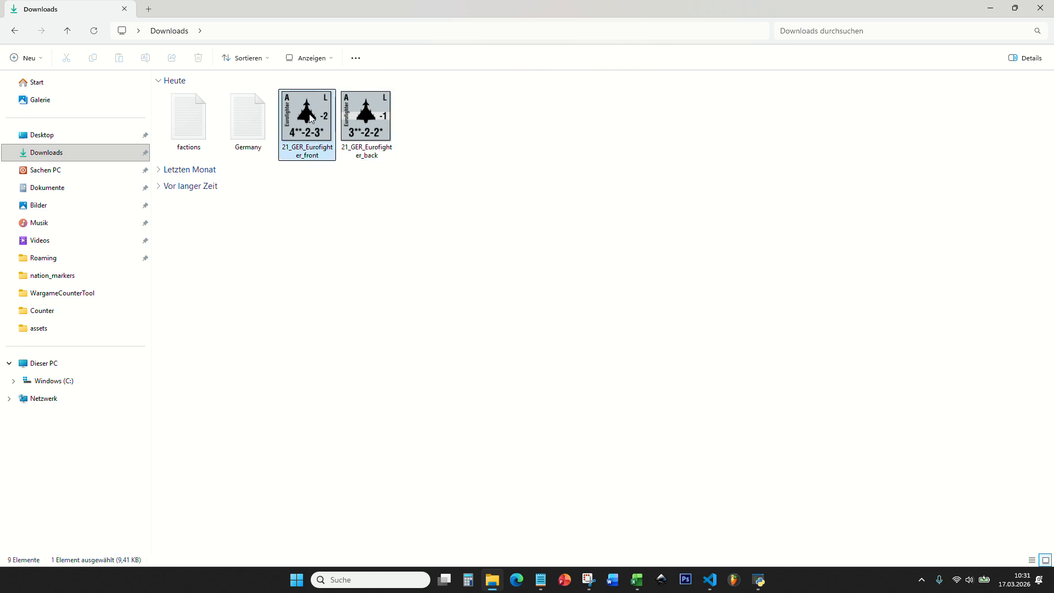
scroll(468, 321, up, 5)
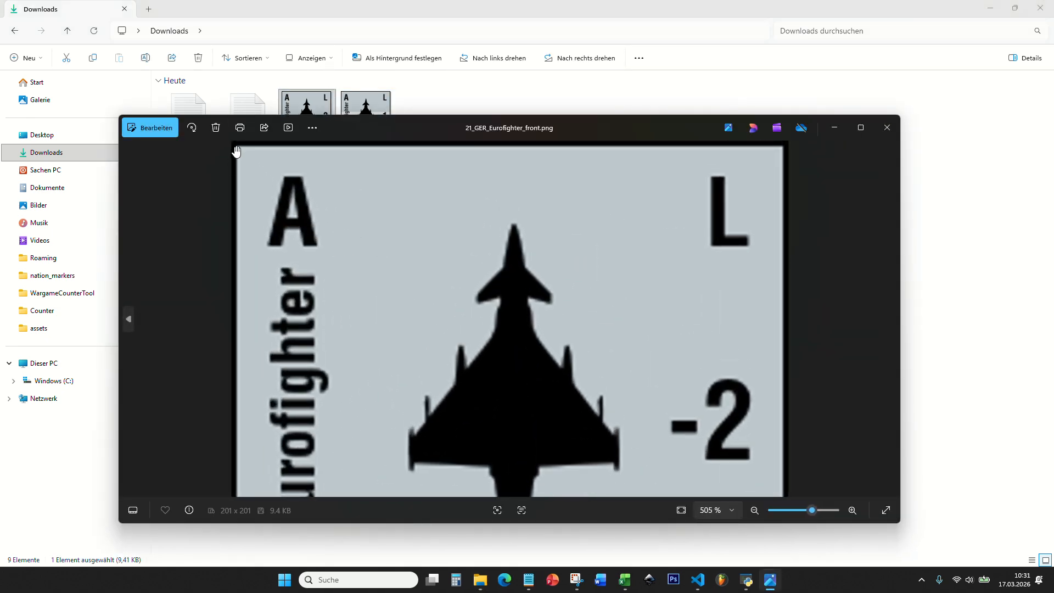
scroll(235, 153, down, 5)
click(887, 127)
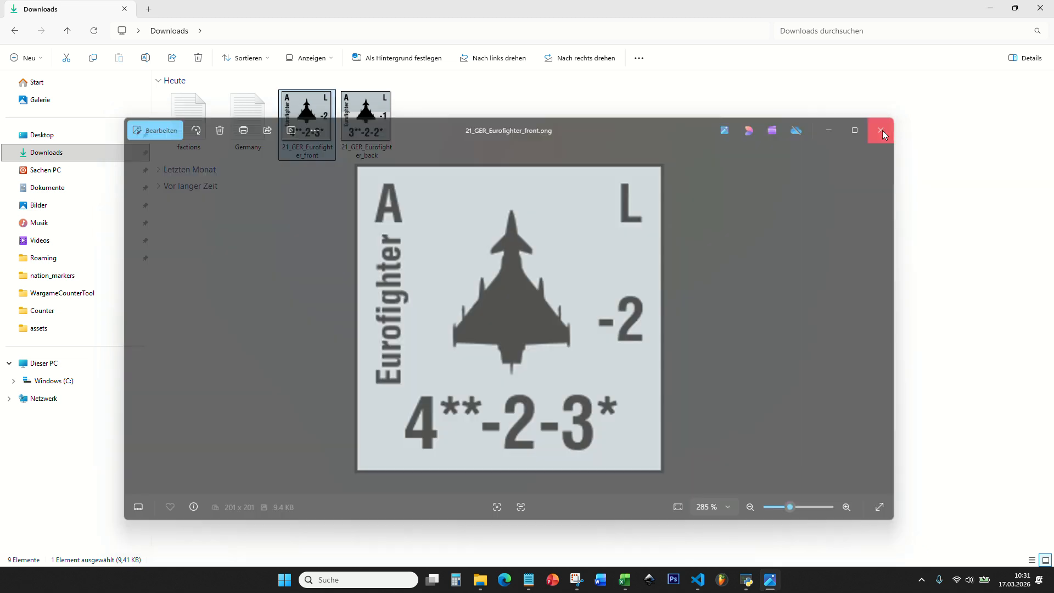
- Show the Downloads files as extra large icons to compare the solid borders, and restore the large icon size
right_click(439, 111)
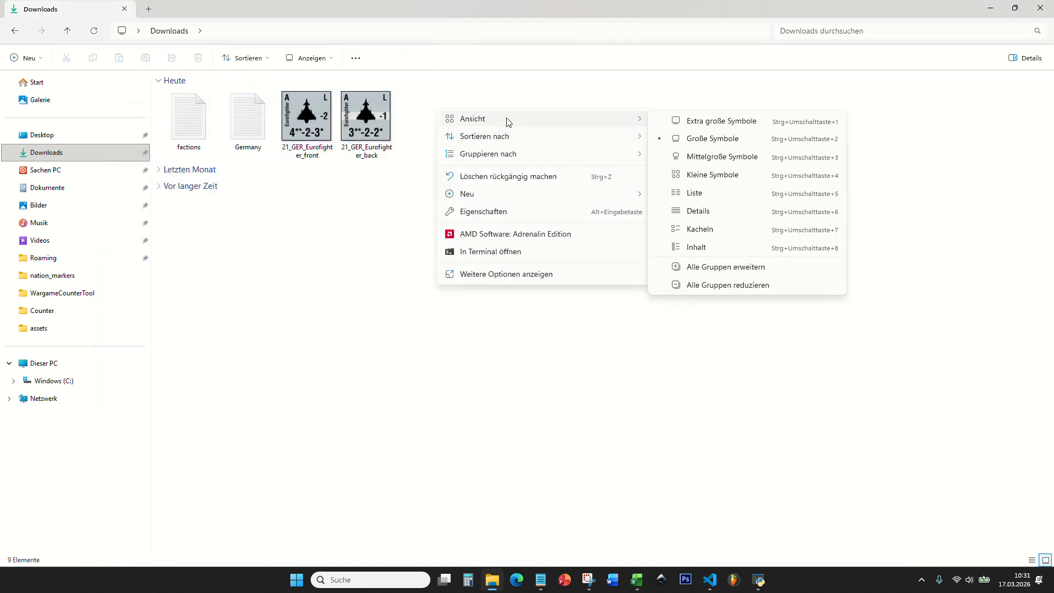
mouse_move(525, 119)
click(729, 126)
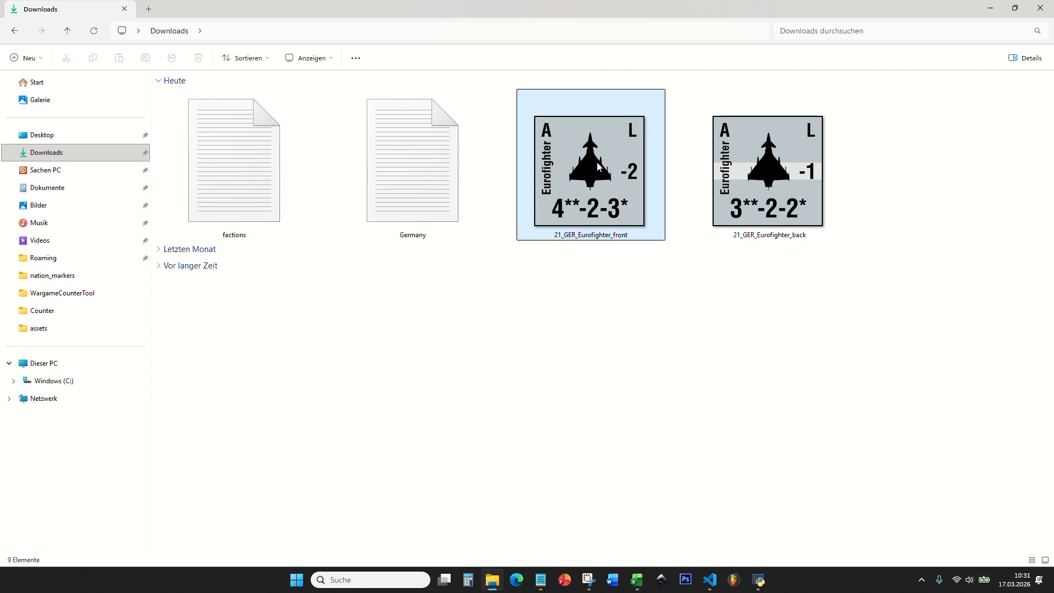
right_click(881, 156)
mouse_move(870, 160)
click(588, 200)
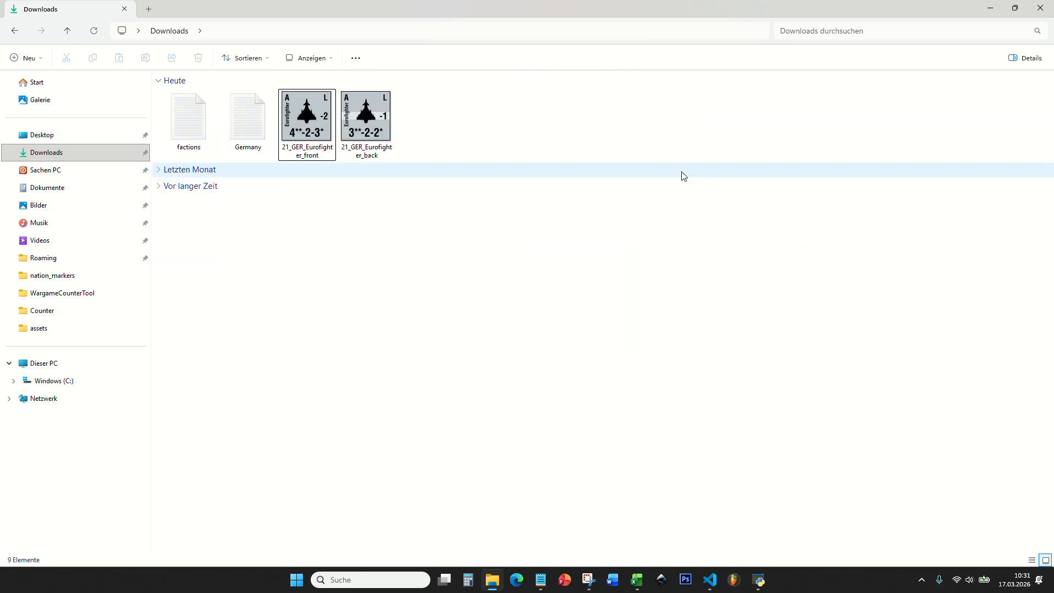
- In Wargame Counter Tool, set the border style to Shadow Border and export the Eurofighter counter into Downloads
click(759, 580)
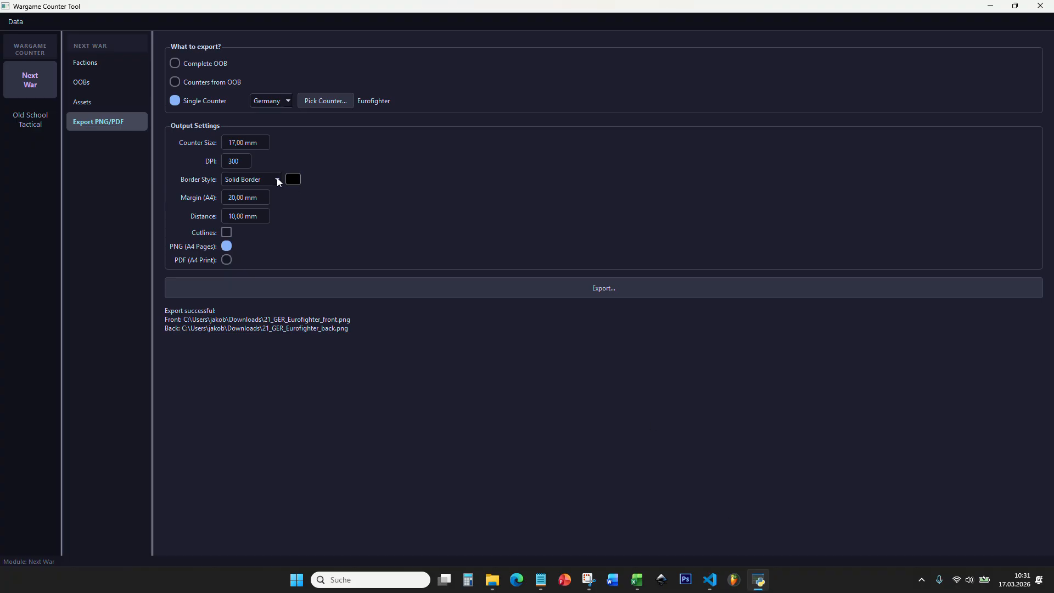
click(277, 179)
click(255, 230)
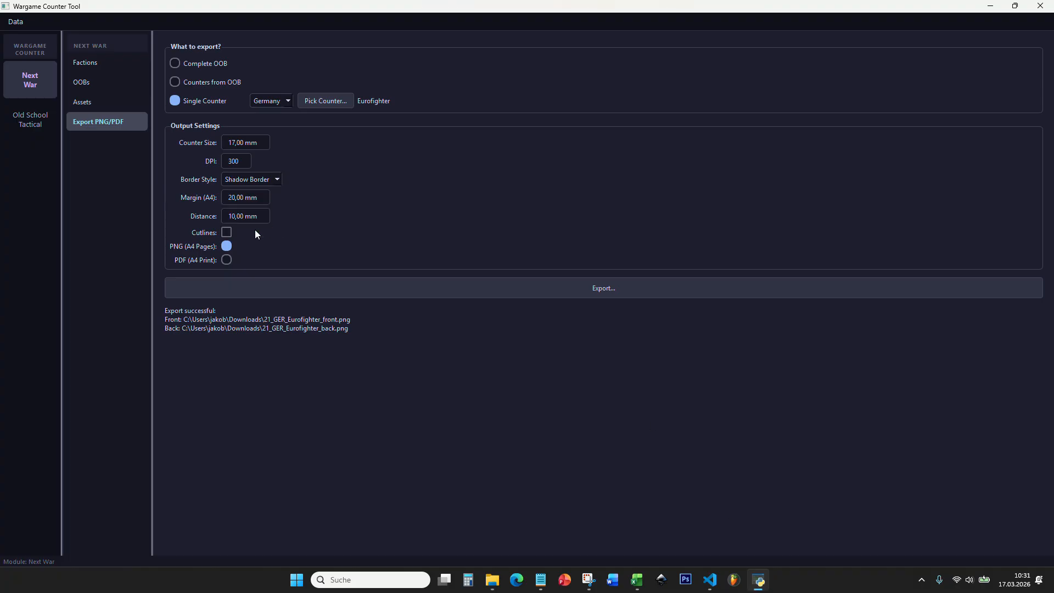
click(400, 290)
click(420, 289)
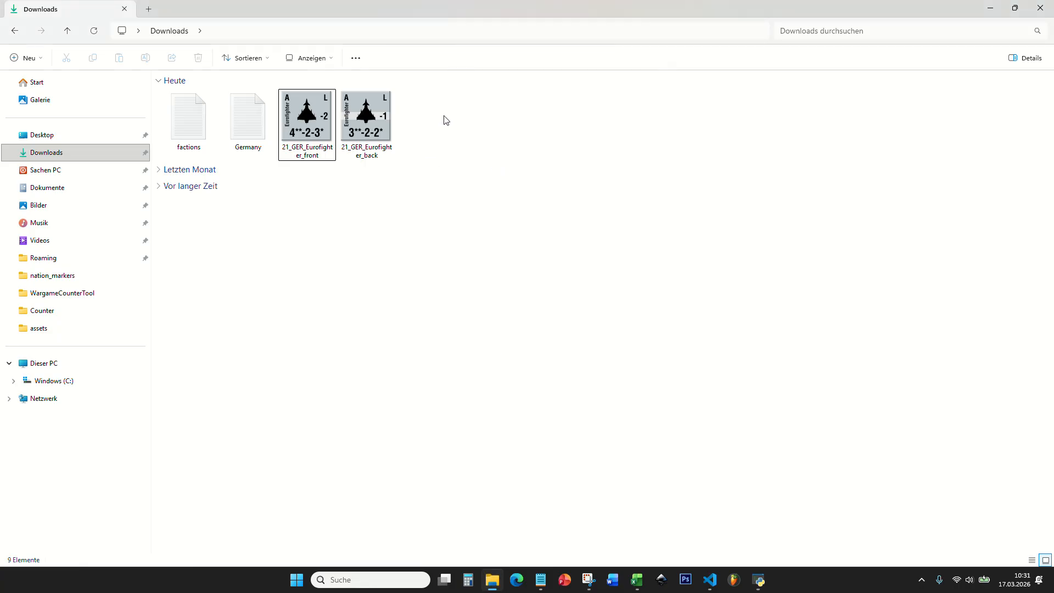
- Show the Downloads folder in File Explorer with extra large icons to inspect the shadow-bordered Eurofighter images
right_click(446, 120)
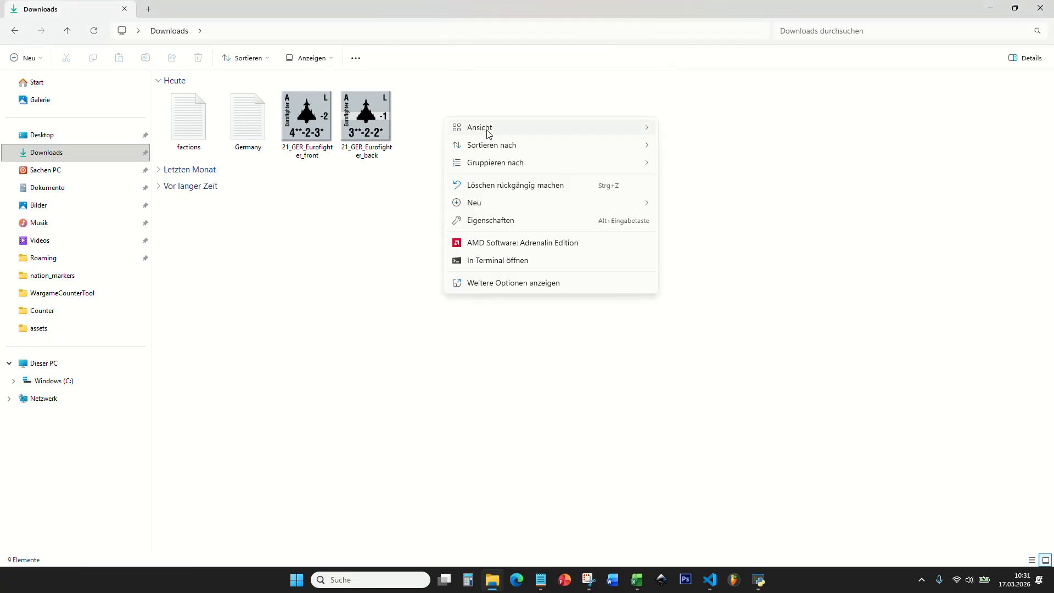
mouse_move(613, 133)
click(708, 128)
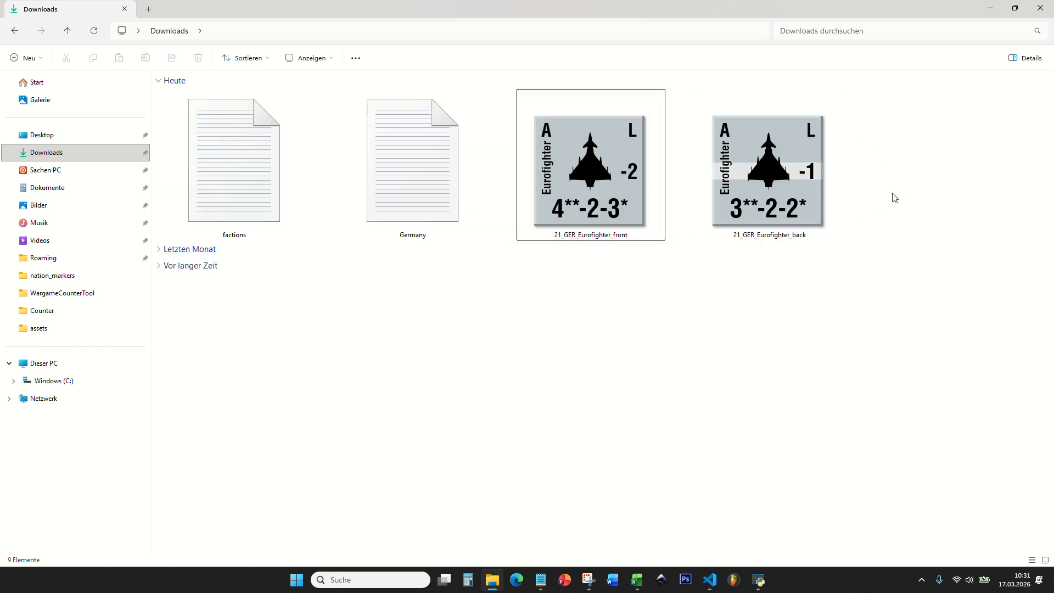
- Restore the large icon size for the files in the Downloads folder
right_click(876, 144)
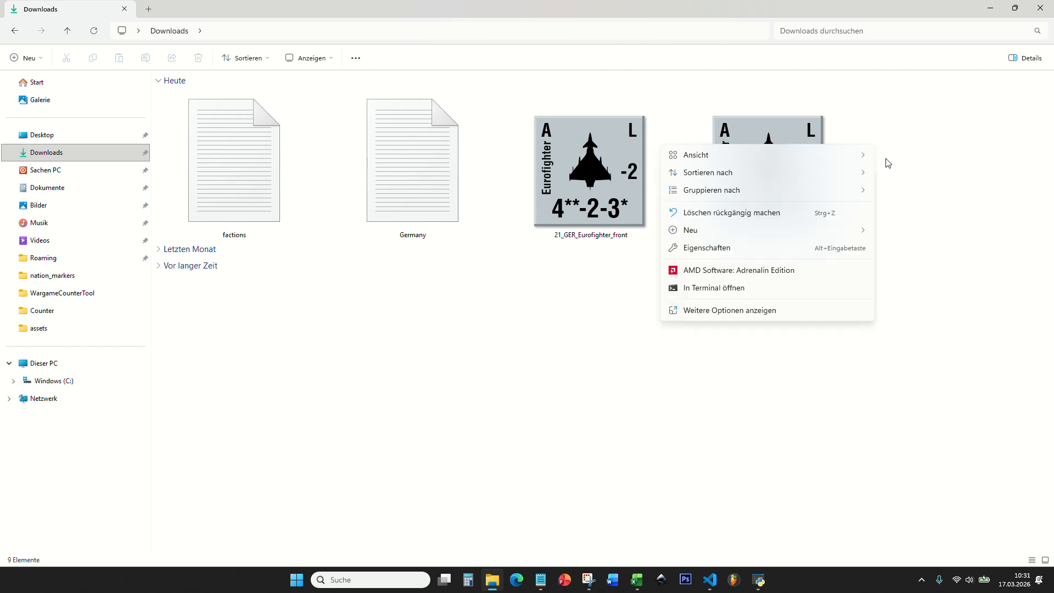
mouse_move(769, 156)
click(610, 178)
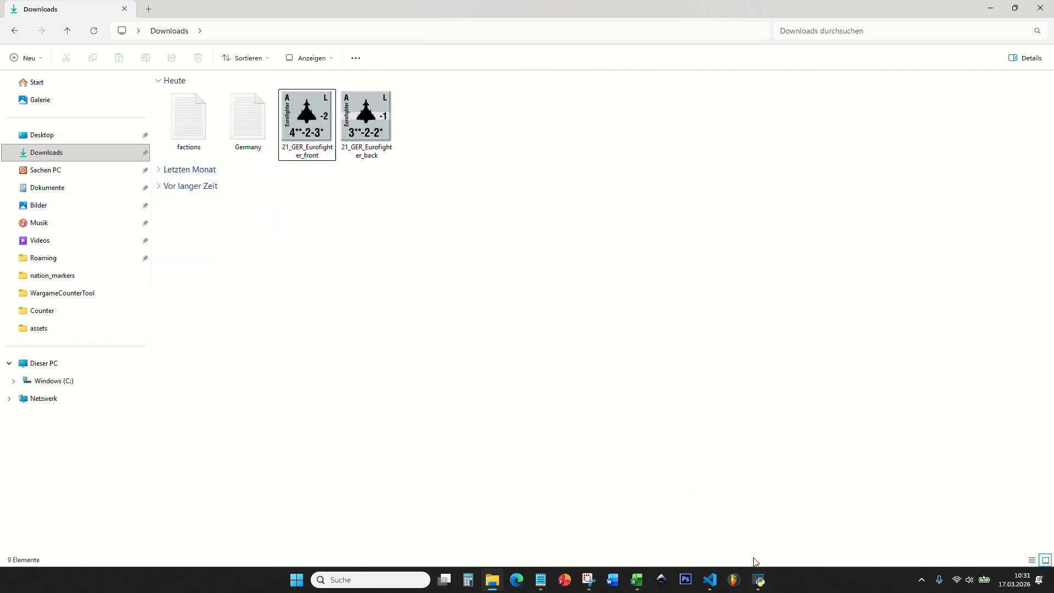
- Switch to Wargame Counter Tool, choose to export counters from the Germany OOB, and set the border style to Solid Border
click(759, 580)
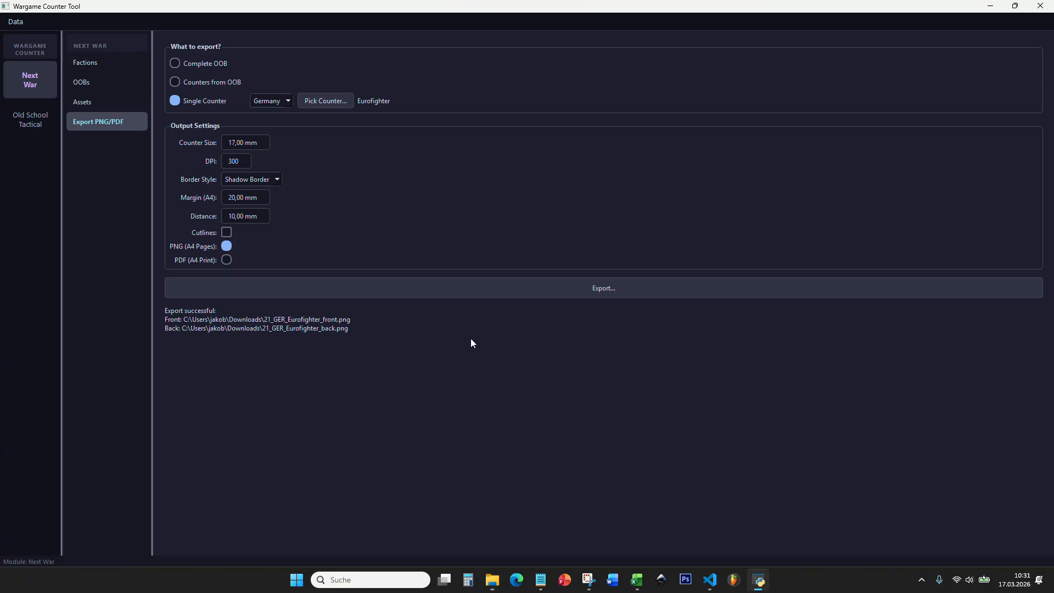
click(198, 82)
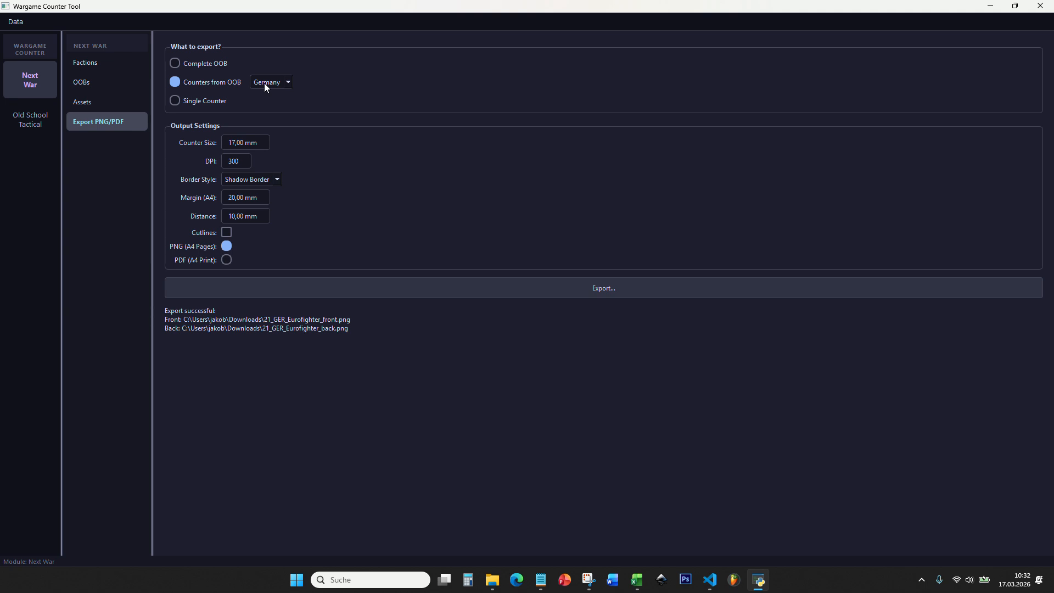
click(274, 182)
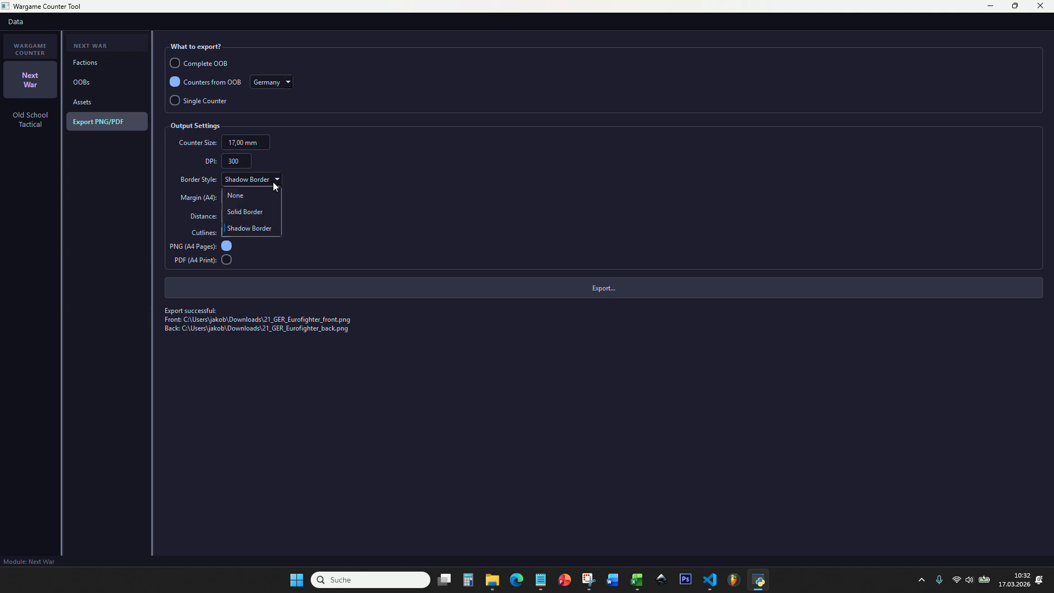
click(263, 211)
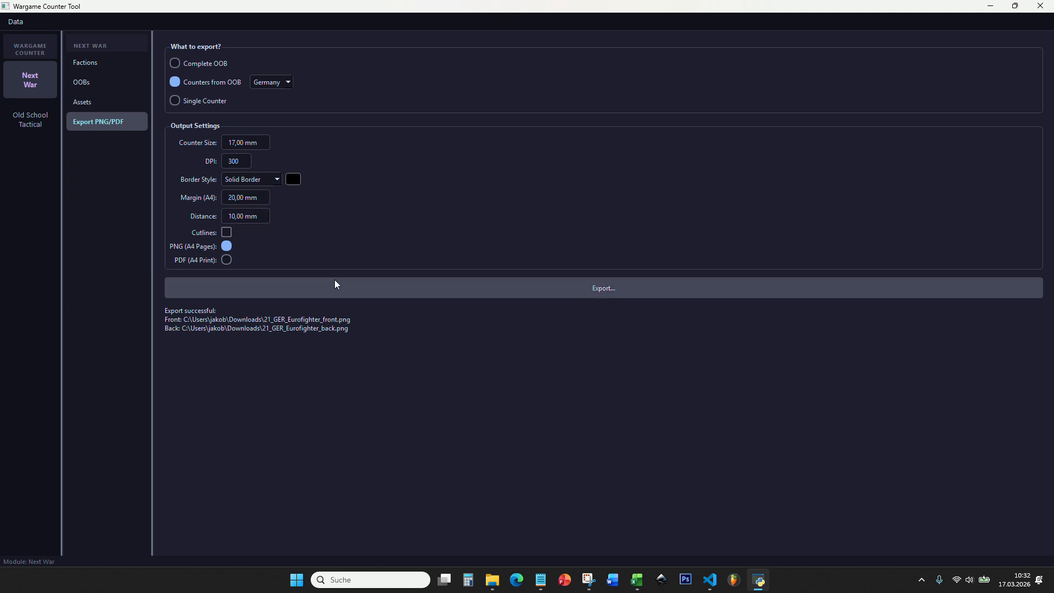
- Export the individual German counters into a new folder named Germany inside Downloads
click(463, 289)
right_click(225, 104)
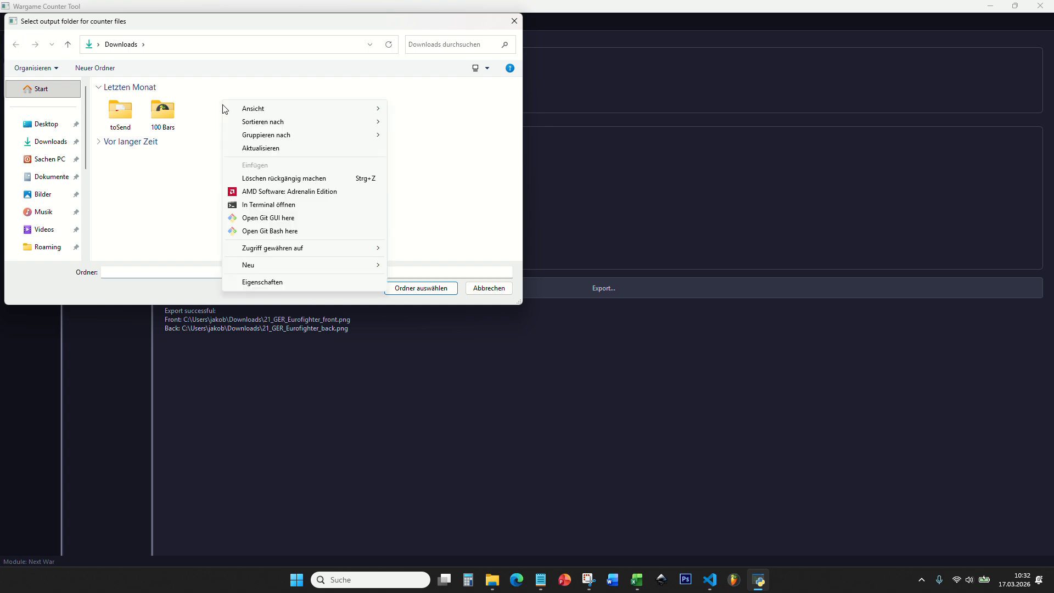
mouse_move(282, 265)
click(420, 266)
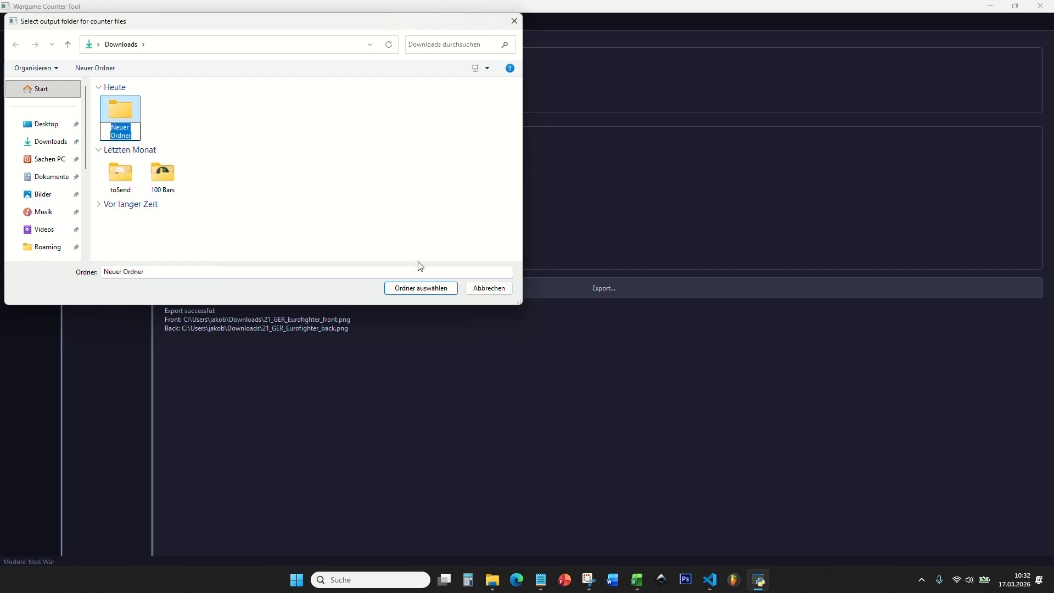
text(Germany)
key(Return)
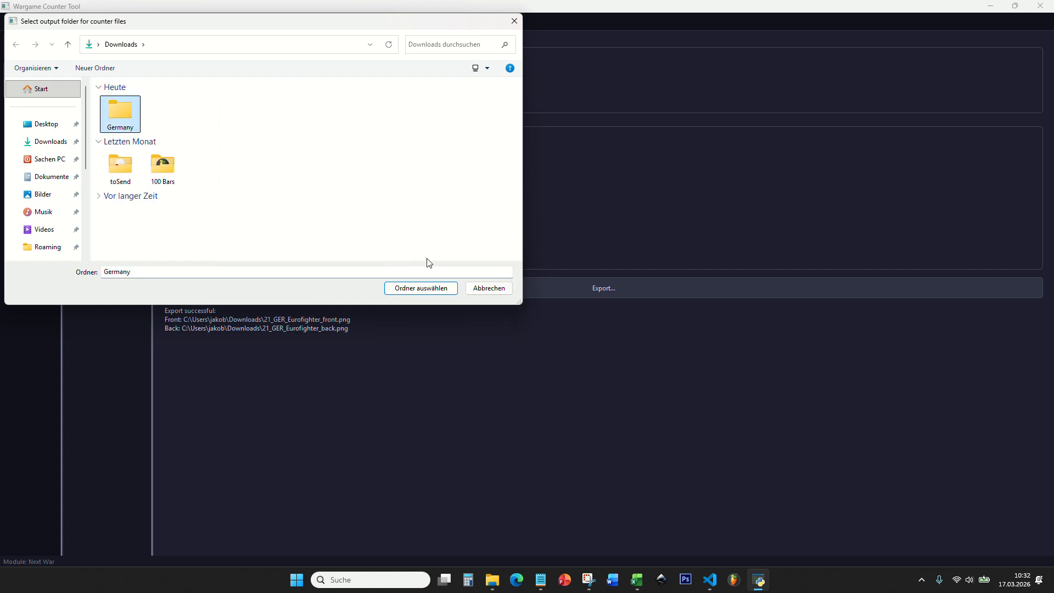
click(426, 293)
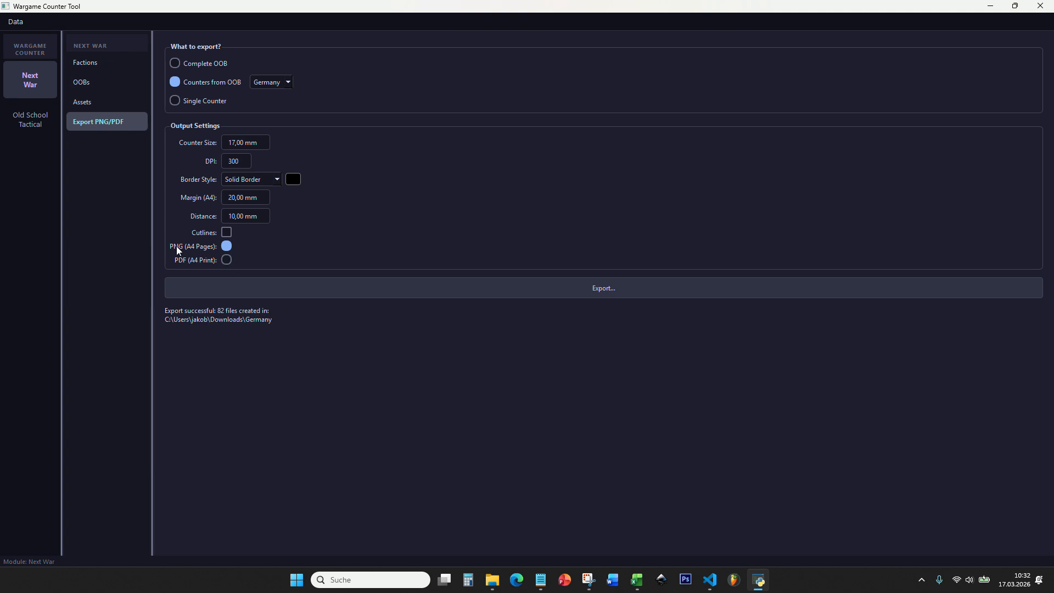
click(545, 286)
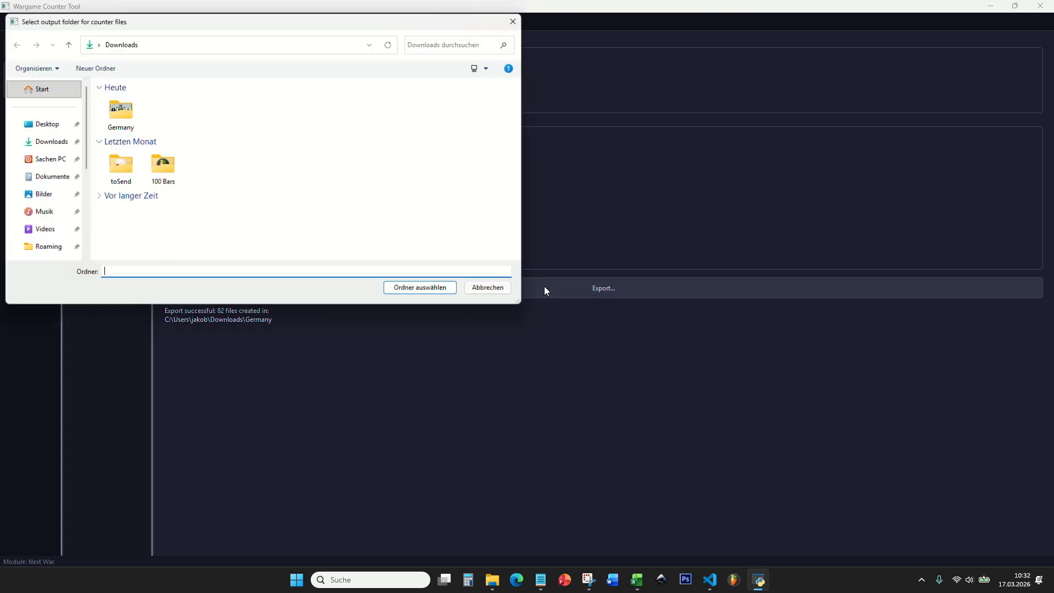
click(489, 288)
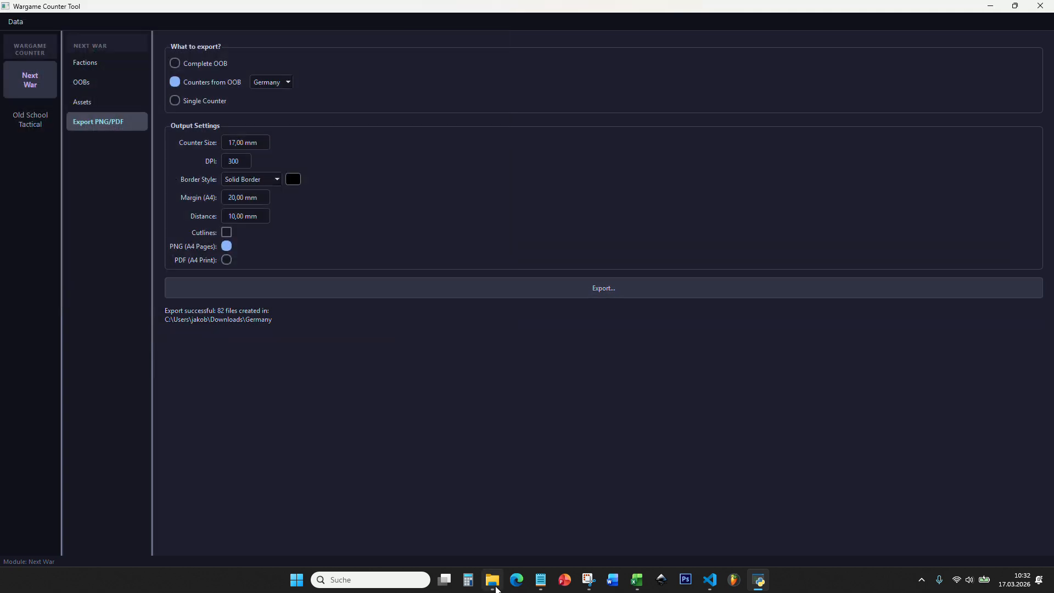
- In File Explorer, open the Germany folder in Downloads, look through the exported counter images, and return to Downloads
click(494, 586)
click(433, 120)
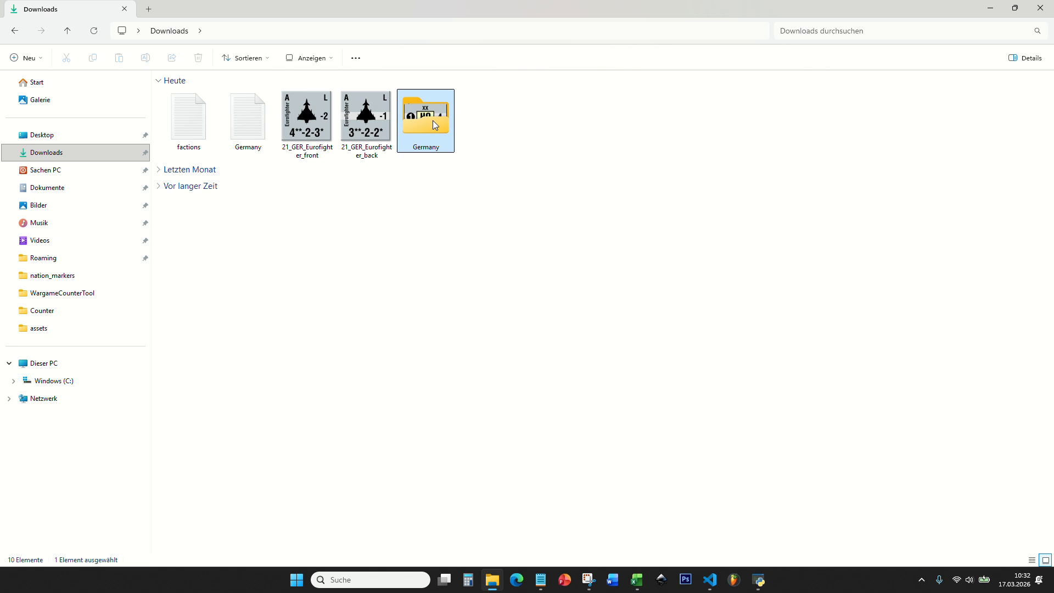
double_click(433, 120)
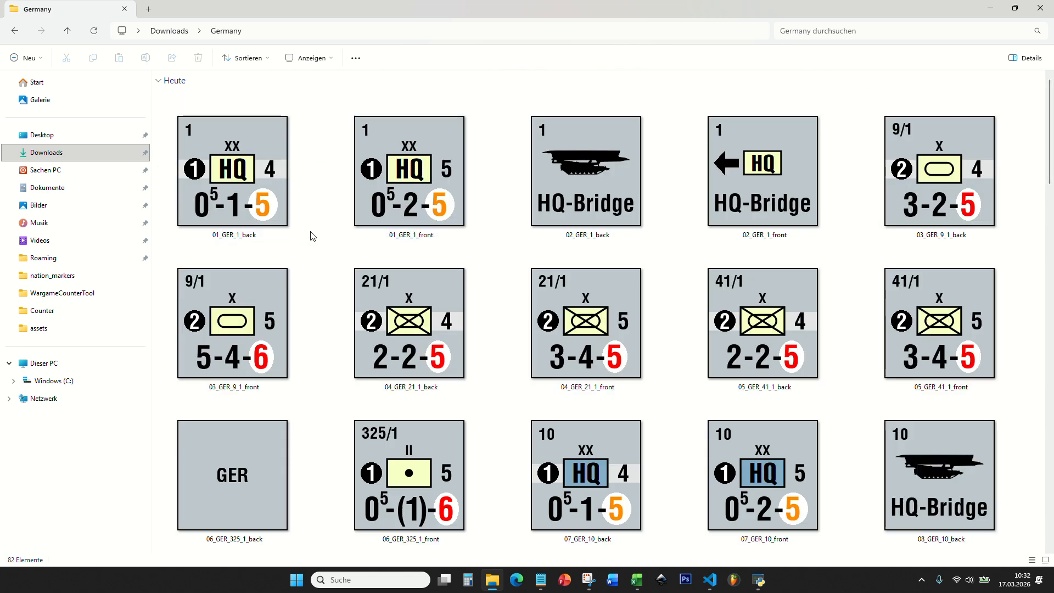
click(286, 212)
click(385, 202)
click(549, 192)
click(709, 184)
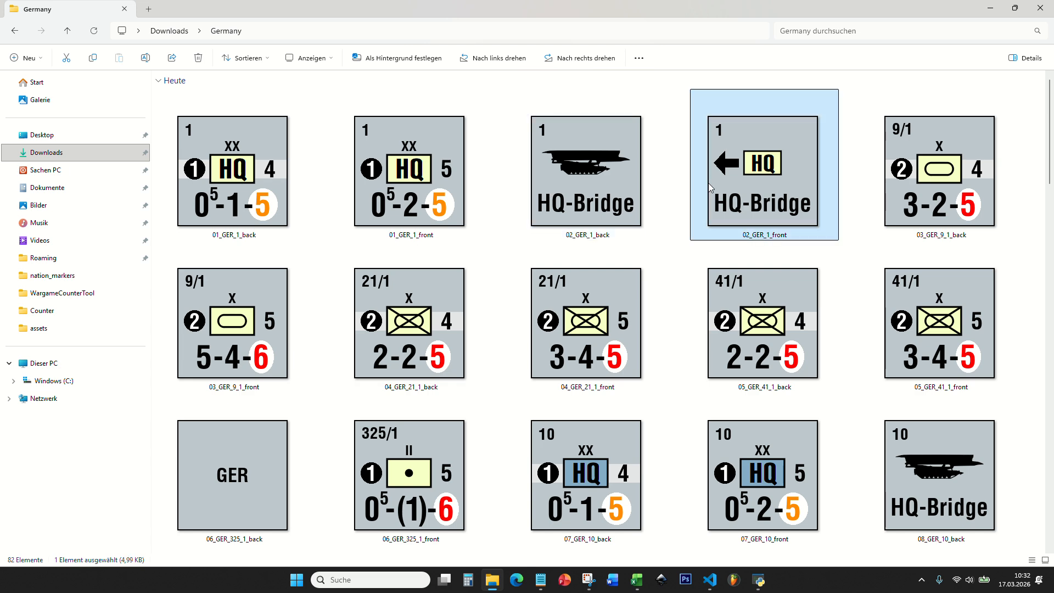
click(689, 249)
drag(1052, 176, 1045, 531)
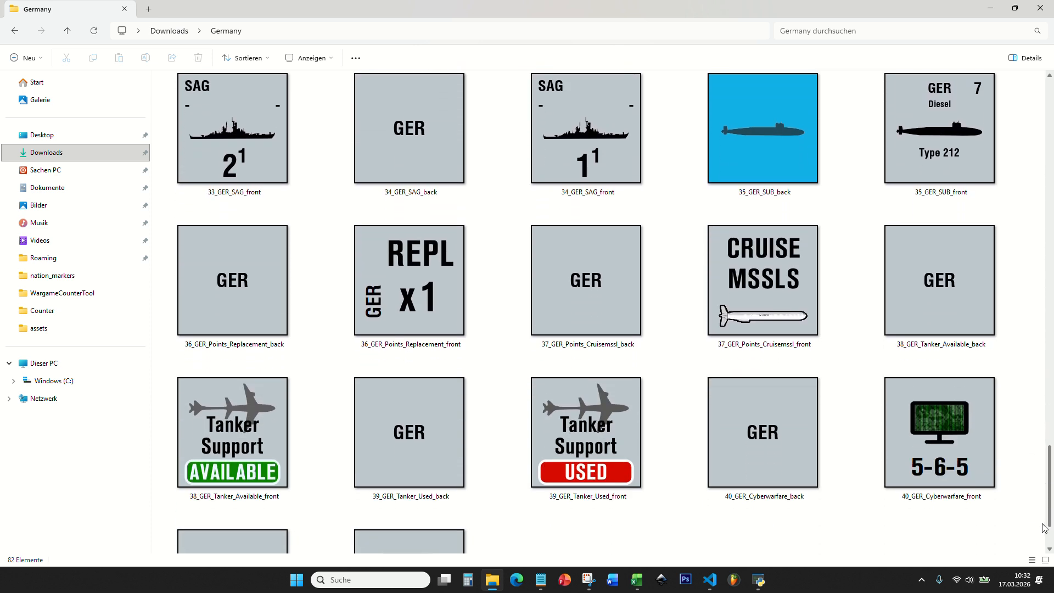
click(11, 30)
- In Wargame Counter Tool, export the complete Germany OOB as an A4 print PDF named Germany into Downloads
click(758, 580)
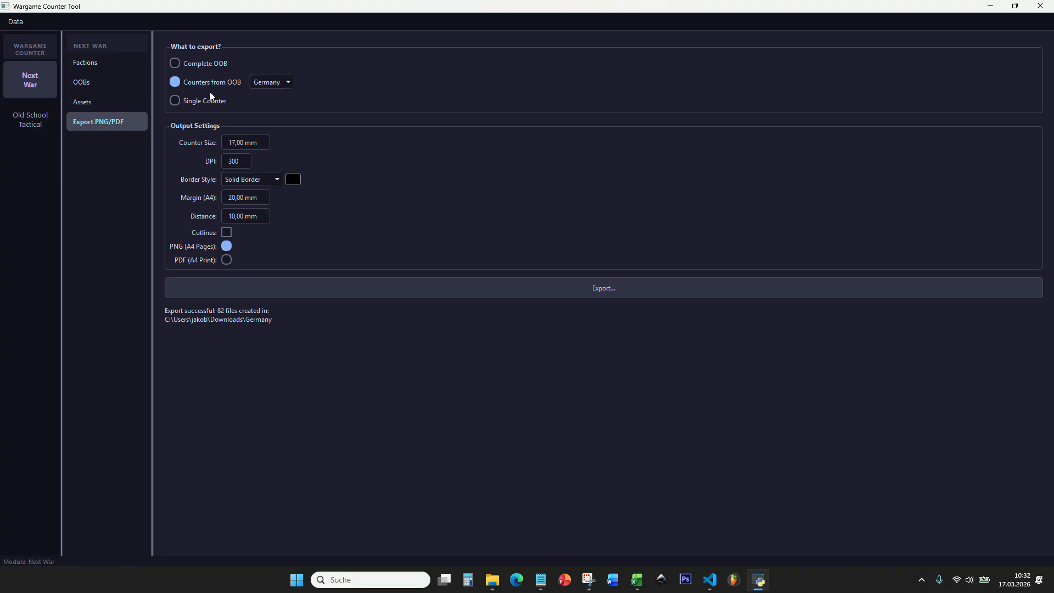
click(194, 66)
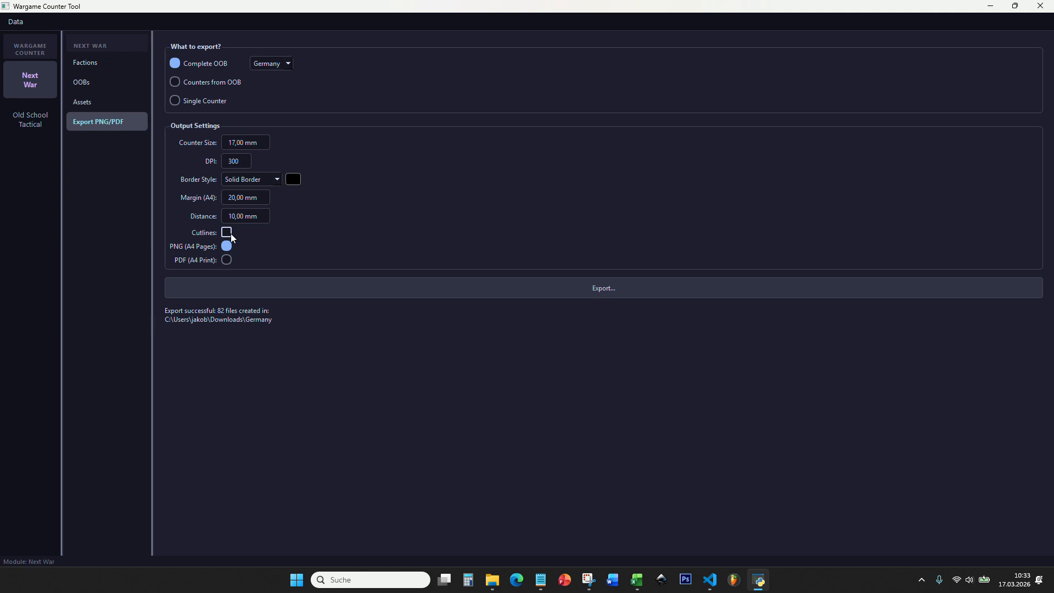
click(227, 260)
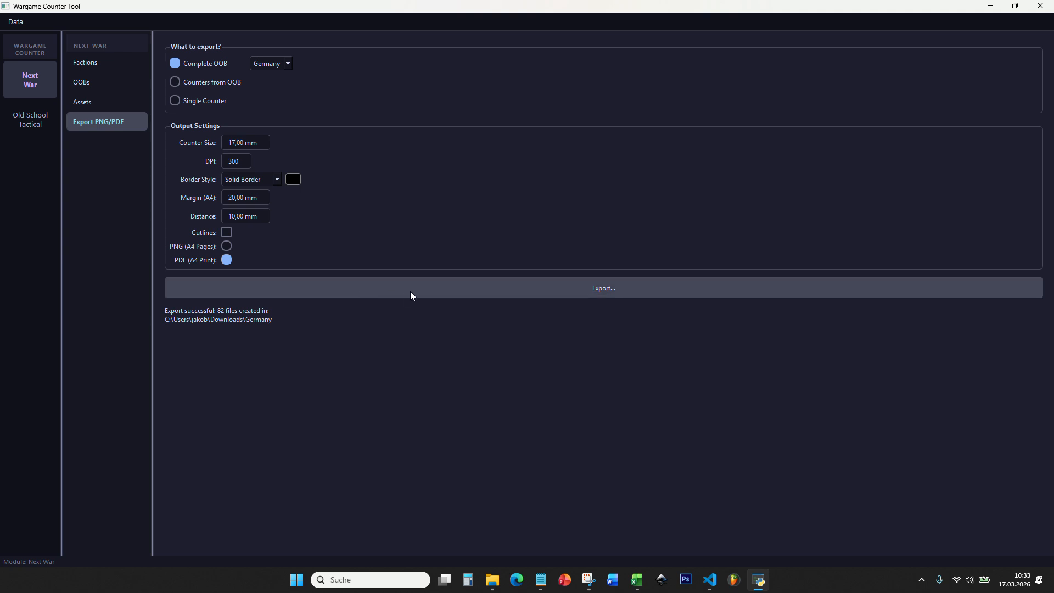
click(215, 285)
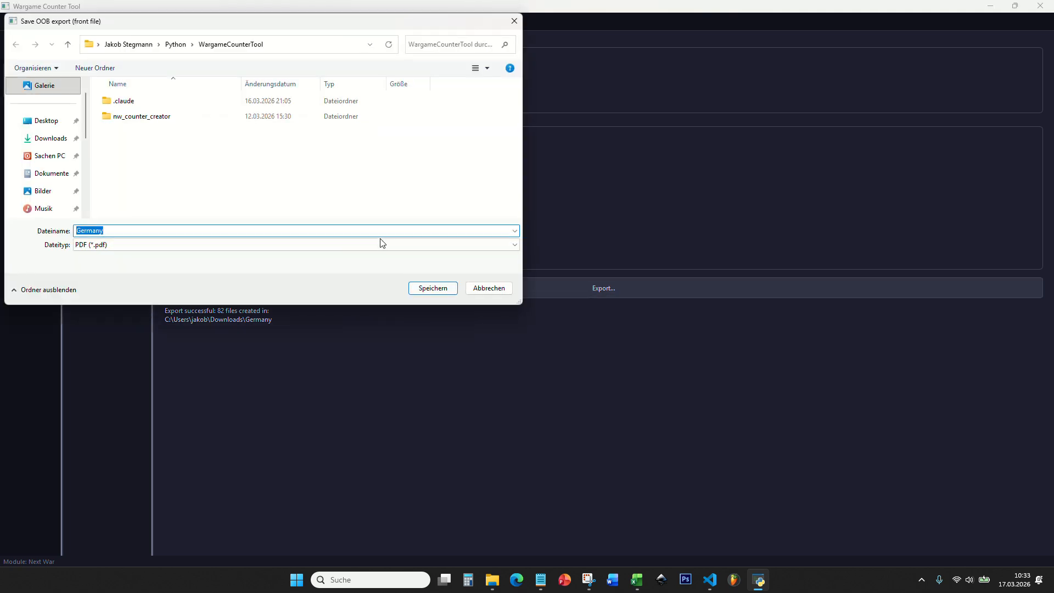
click(49, 139)
click(431, 289)
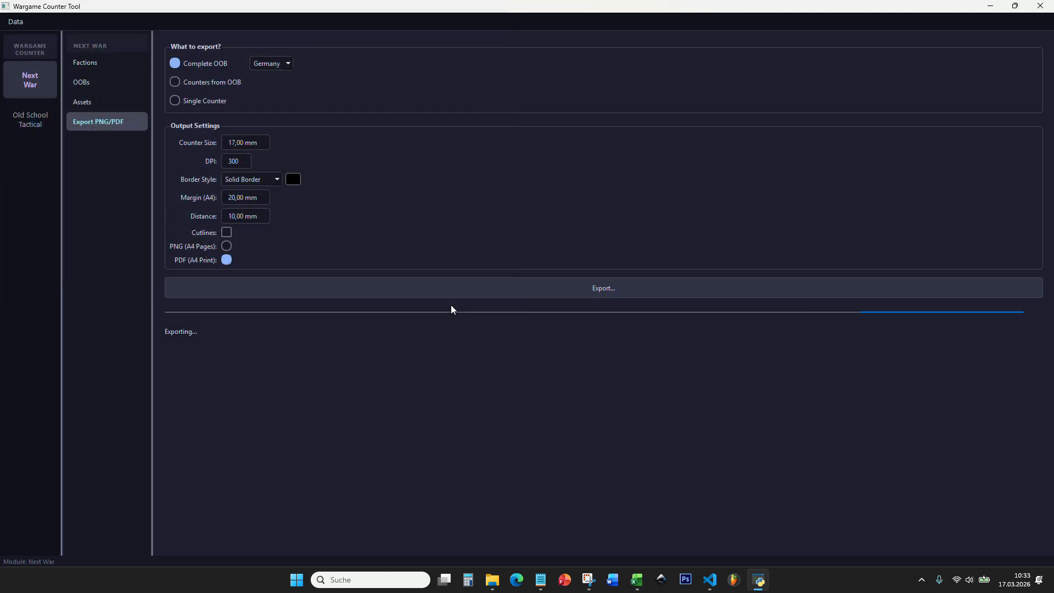
- Open Germany.pdf from the Downloads folder and examine the layout of the counter fronts up close
mouse_move(492, 580)
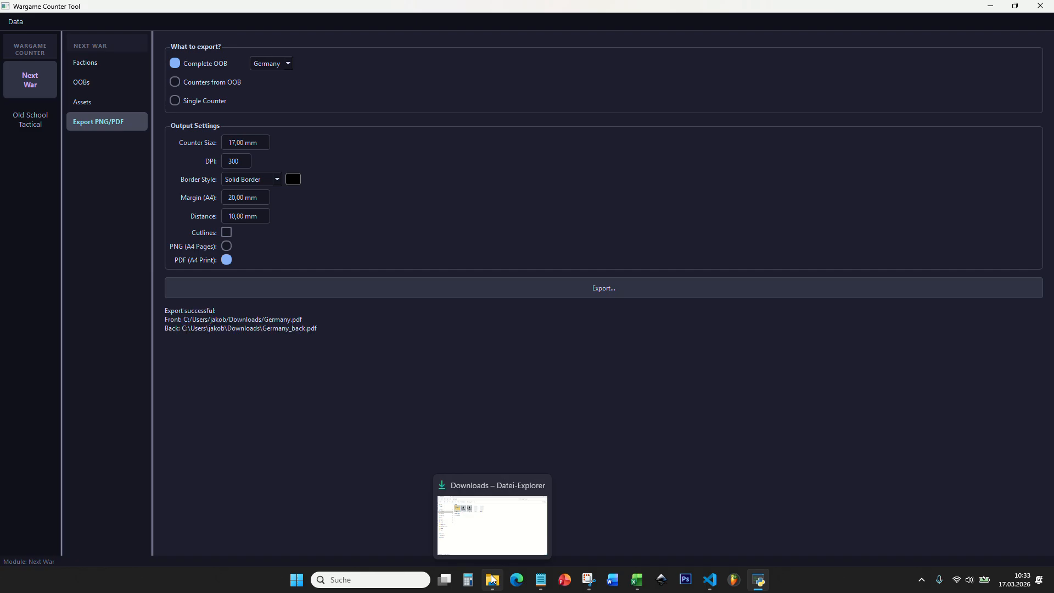
click(492, 509)
click(492, 127)
click(543, 121)
double_click(472, 123)
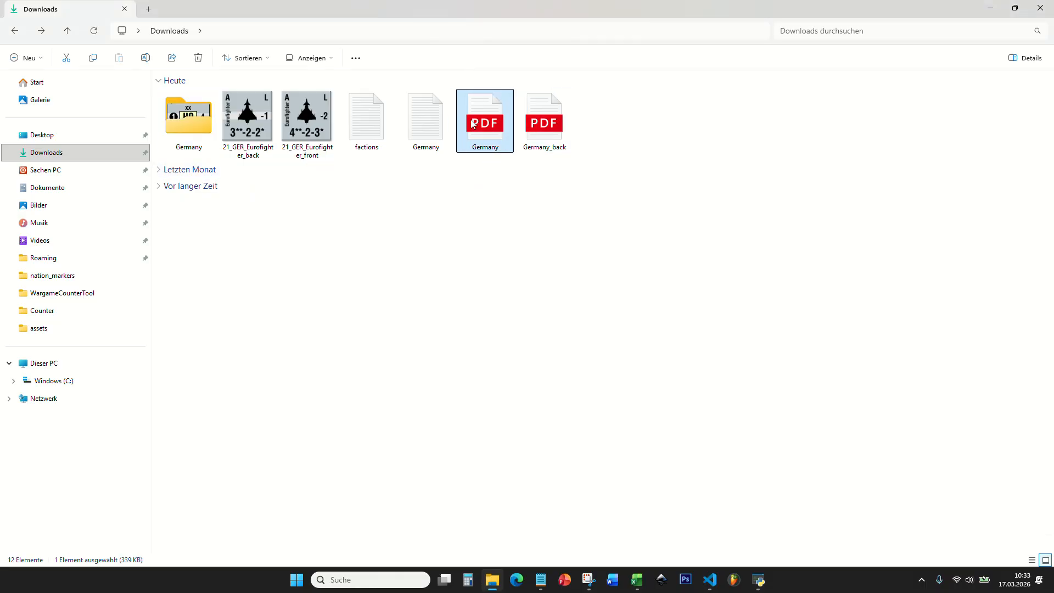
scroll(257, 236, up, 3)
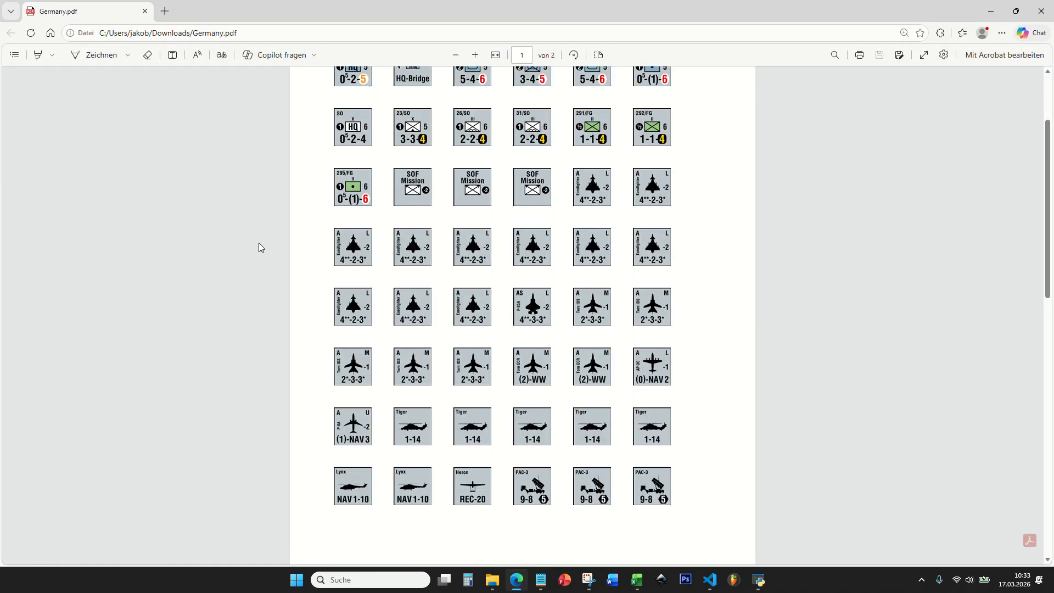
ctrl+scroll(476, 146, up, 4)
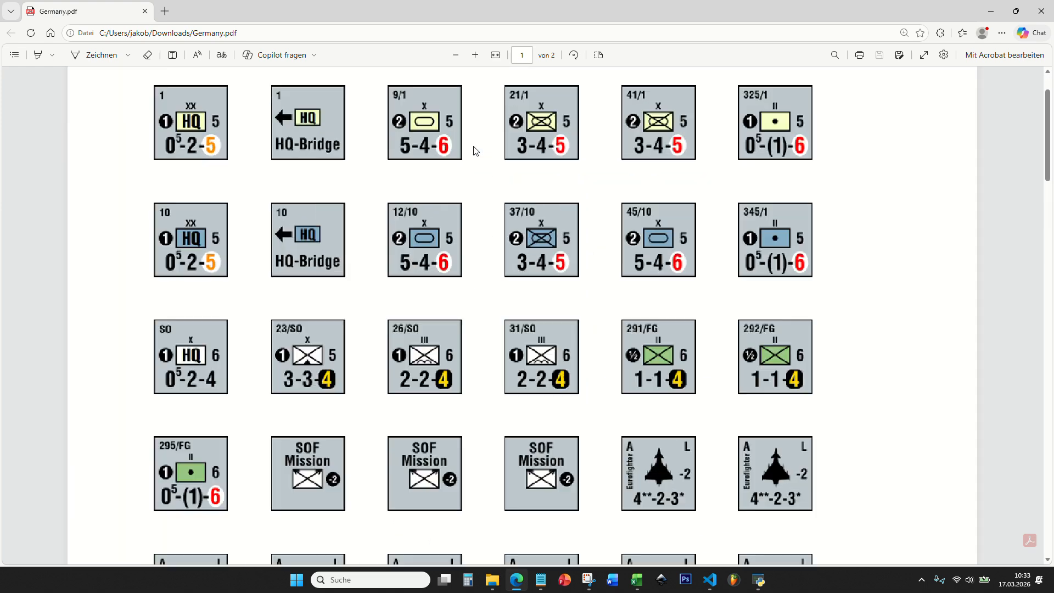
scroll(379, 274, down, 5)
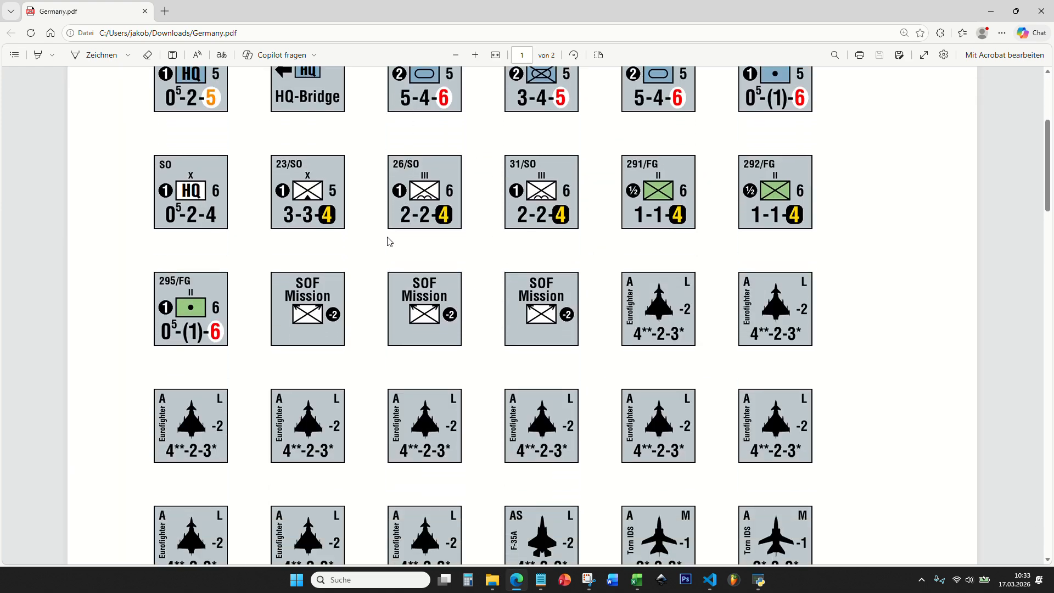
scroll(369, 295, down, 8)
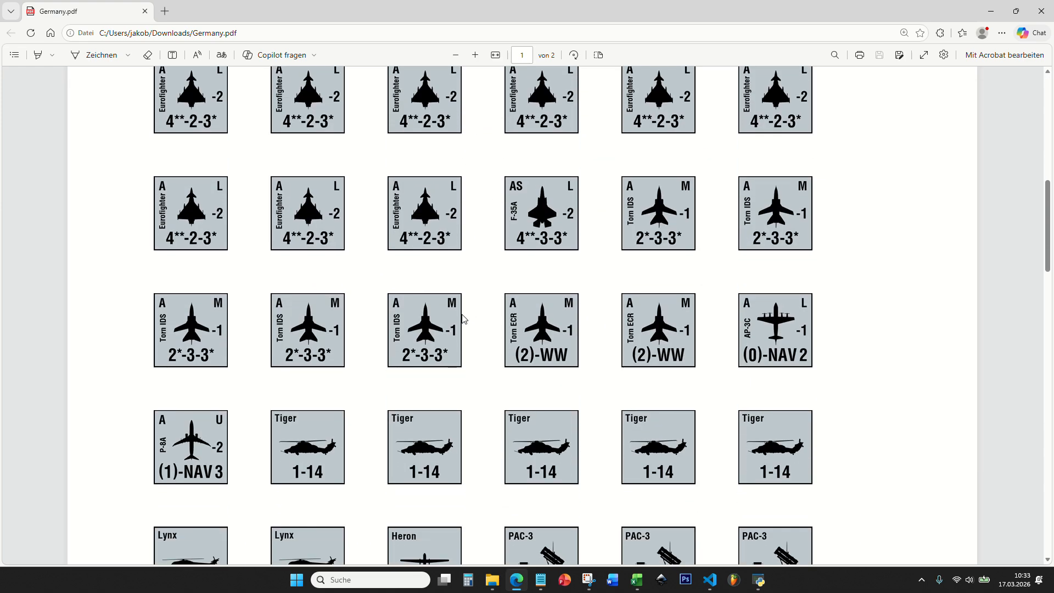
ctrl+scroll(466, 294, down, 2)
- Open Germany_back.pdf from Downloads, examine the arrangement of the counter backs, and minimize the PDF viewer
click(492, 580)
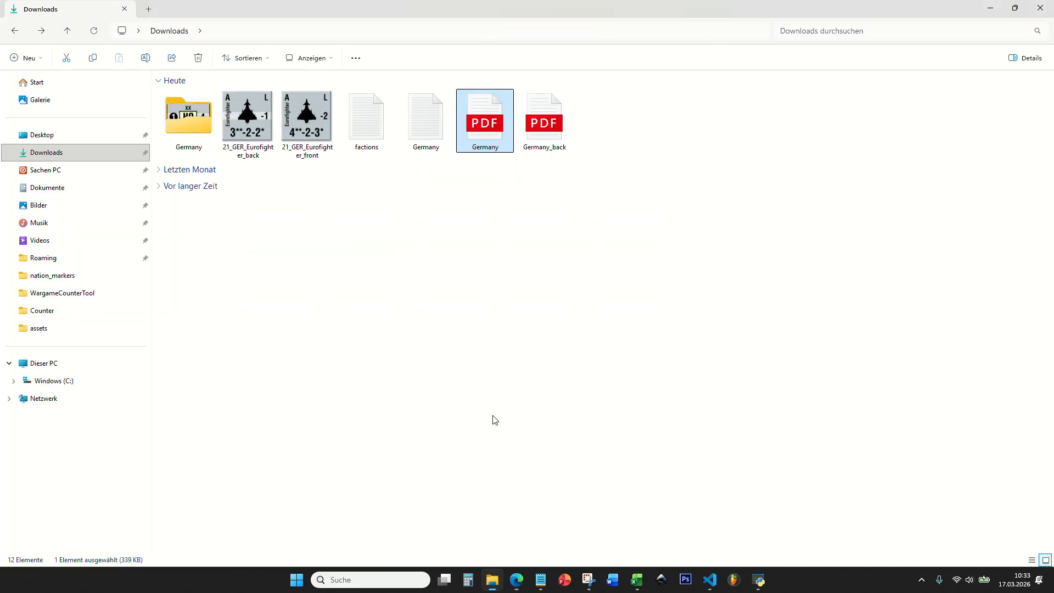
double_click(526, 105)
ctrl+scroll(323, 235, down, 5)
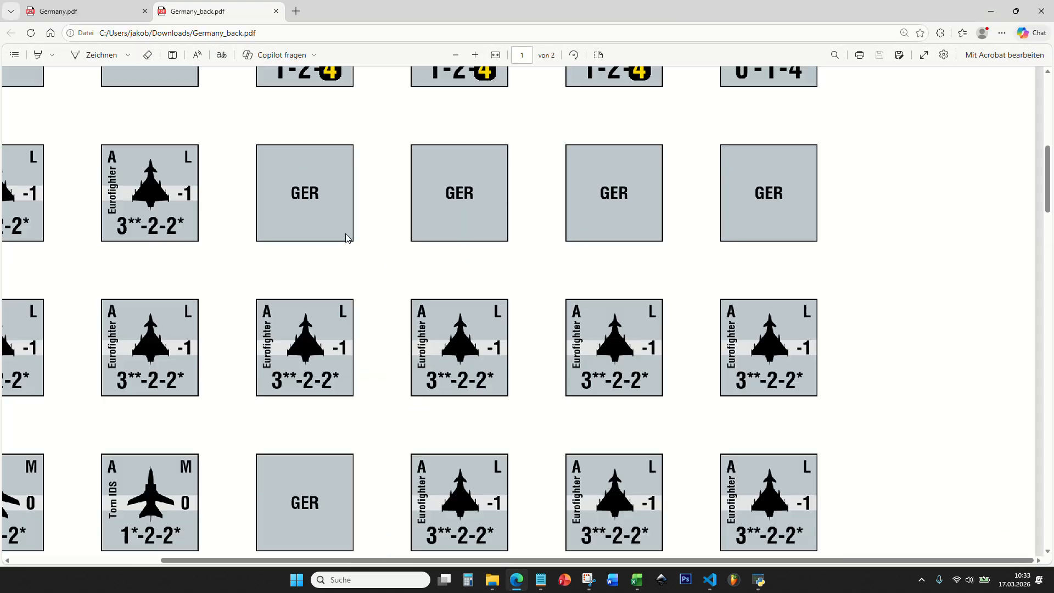
scroll(405, 227, up, 4)
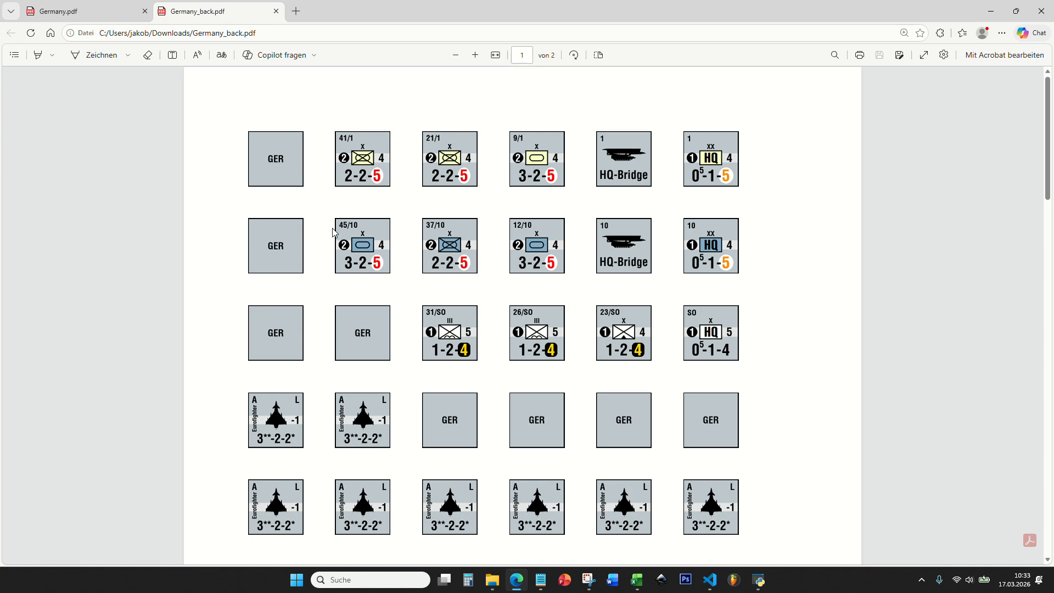
scroll(335, 238, down, 15)
scroll(439, 273, up, 15)
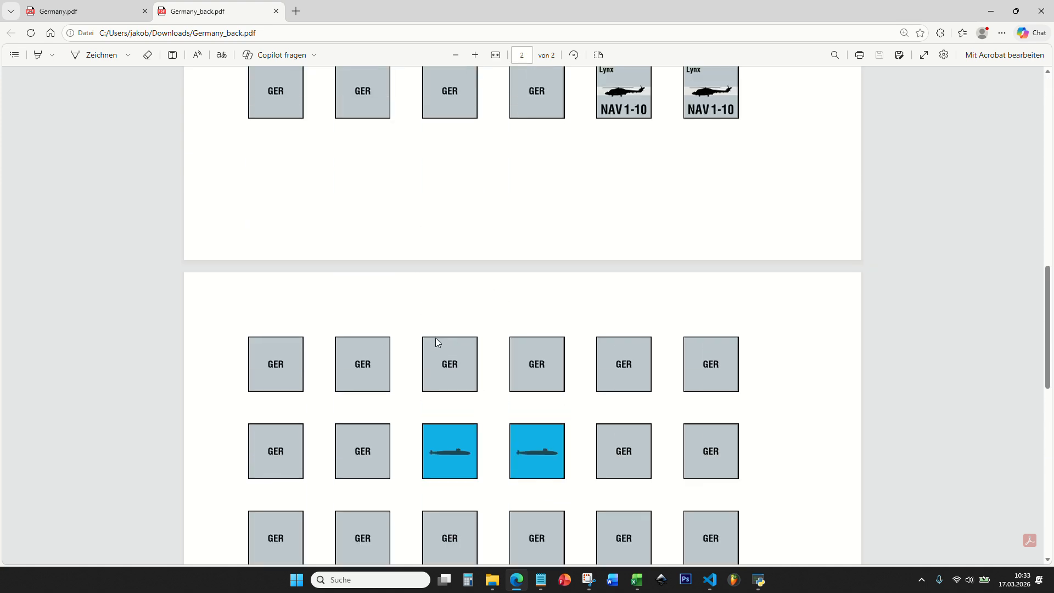
click(990, 12)
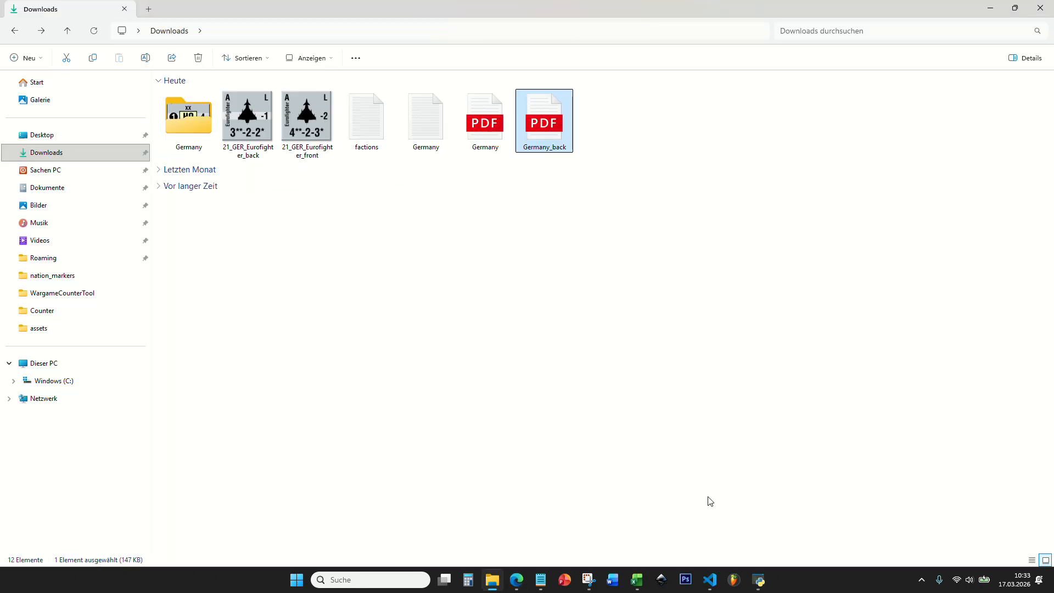
- In Wargame Counter Tool, set the counter distance to 0 mm, enable cutlines, and export the PDF to Downloads, replacing Germany.pdf
click(756, 586)
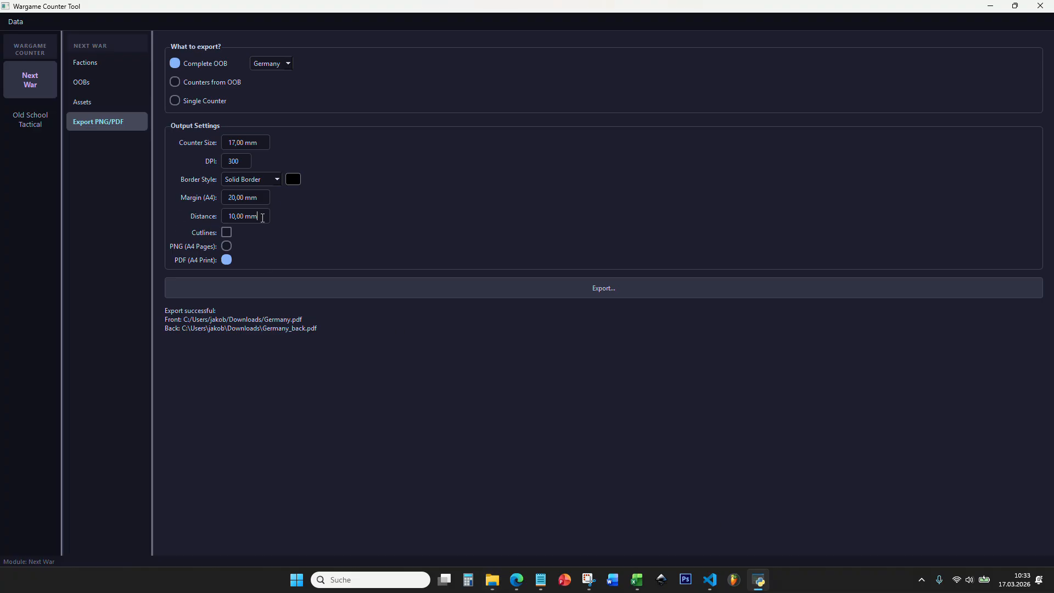
drag(263, 218, 166, 210)
text(0)
click(292, 288)
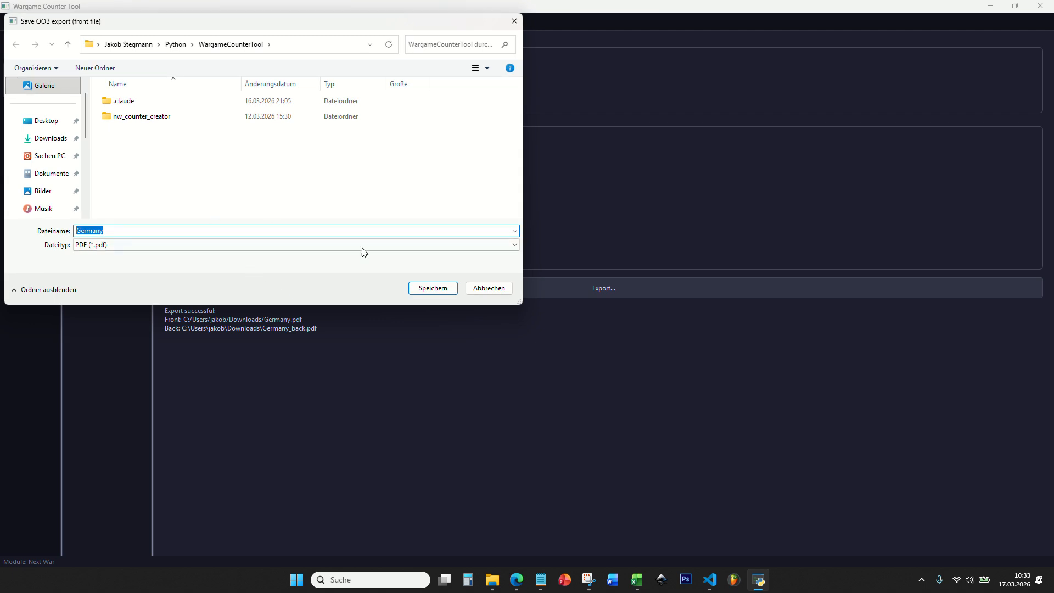
click(444, 295)
click(50, 137)
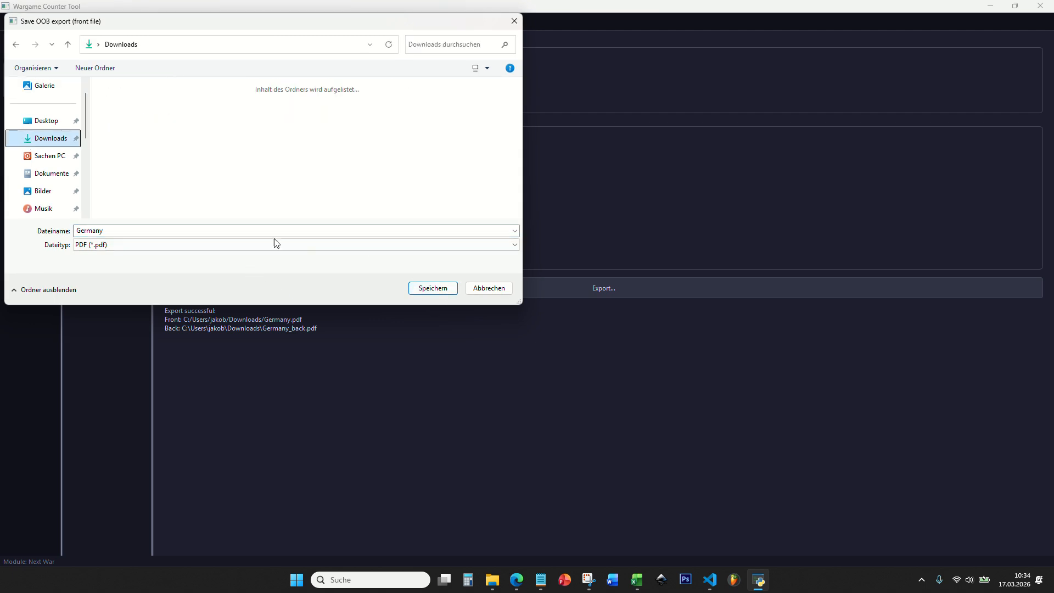
click(431, 288)
click(555, 288)
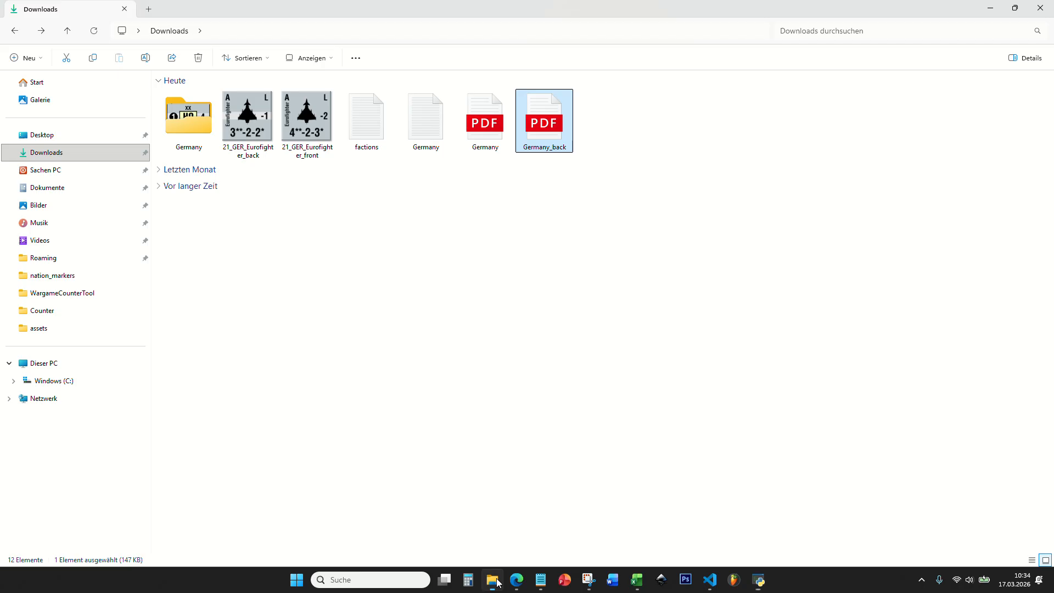
- Open Germany.pdf from the Downloads folder in File Explorer and examine the cutlines and counter spacing up close
click(504, 124)
double_click(504, 124)
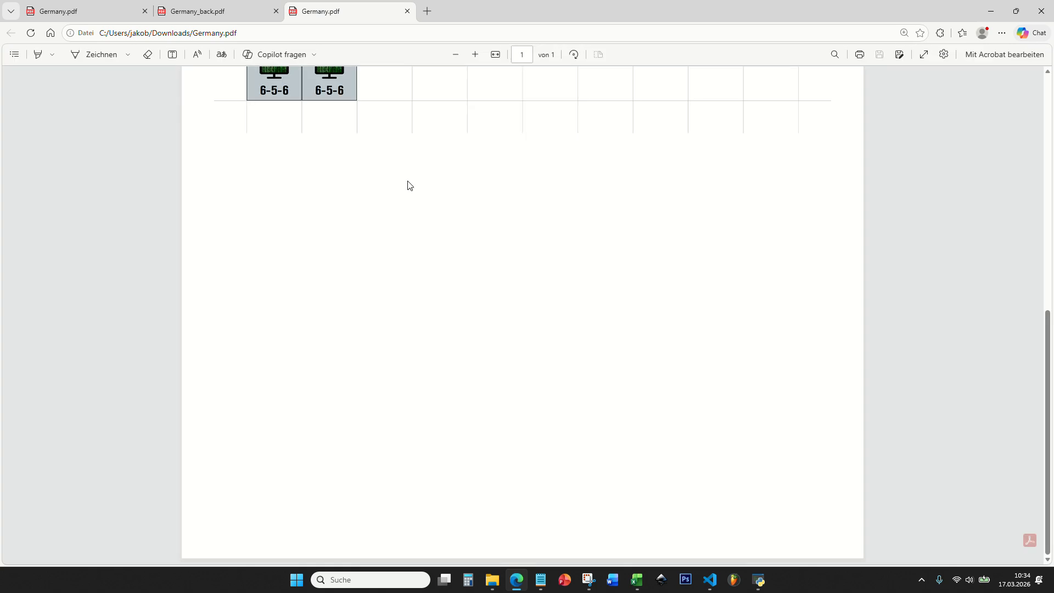
scroll(422, 242, up, 3)
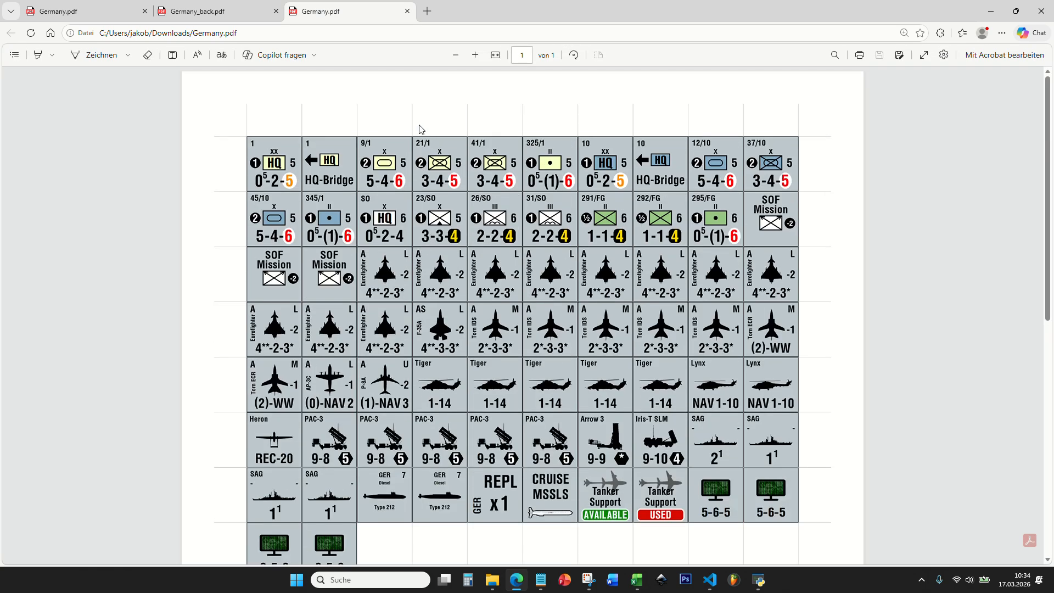
scroll(418, 132, up, 3)
scroll(418, 154, up, 4)
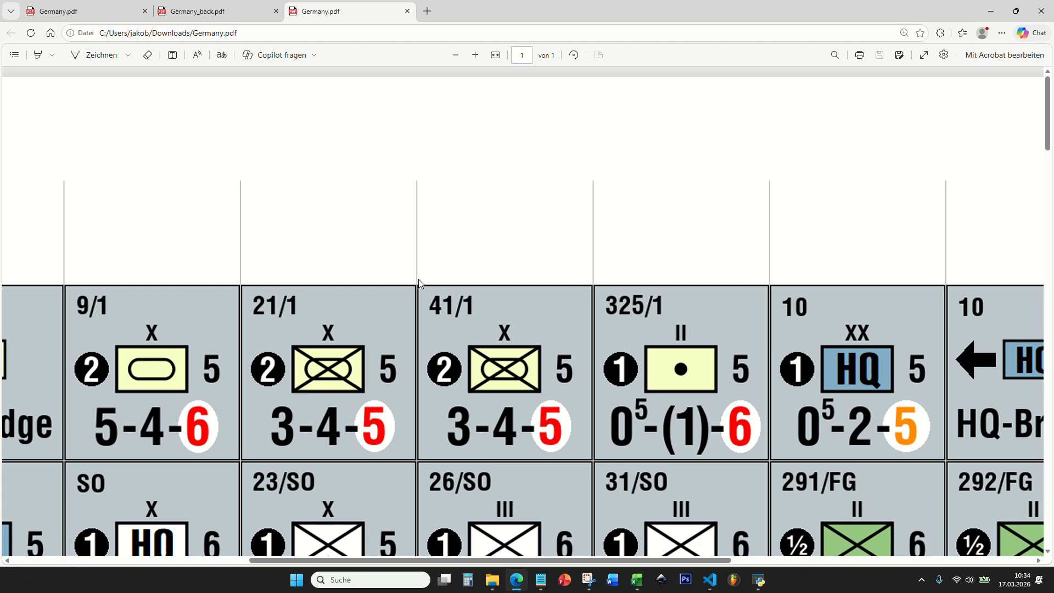
scroll(420, 263, down, 3)
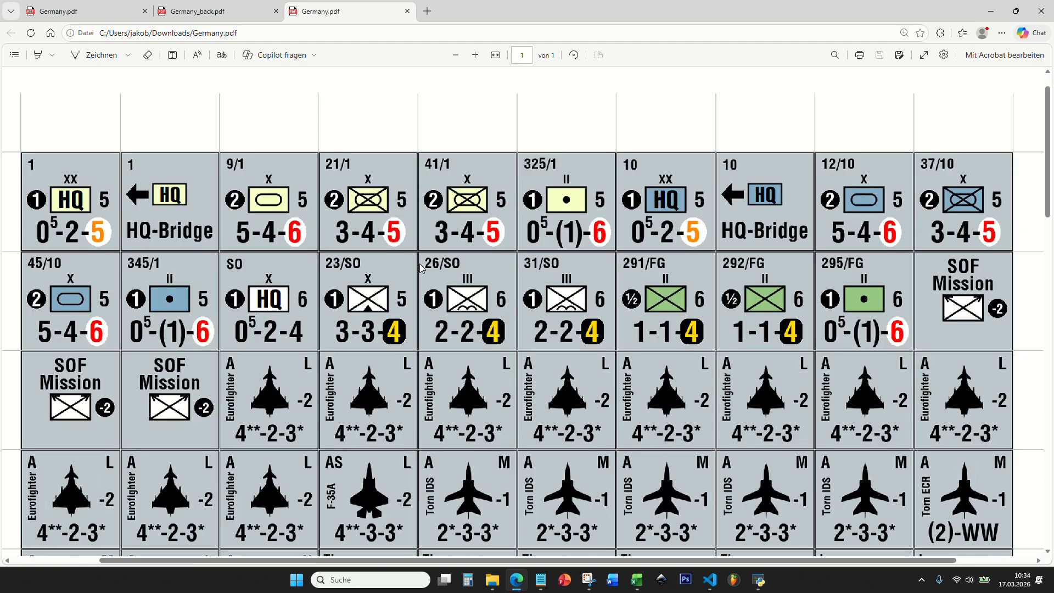
scroll(419, 263, down, 2)
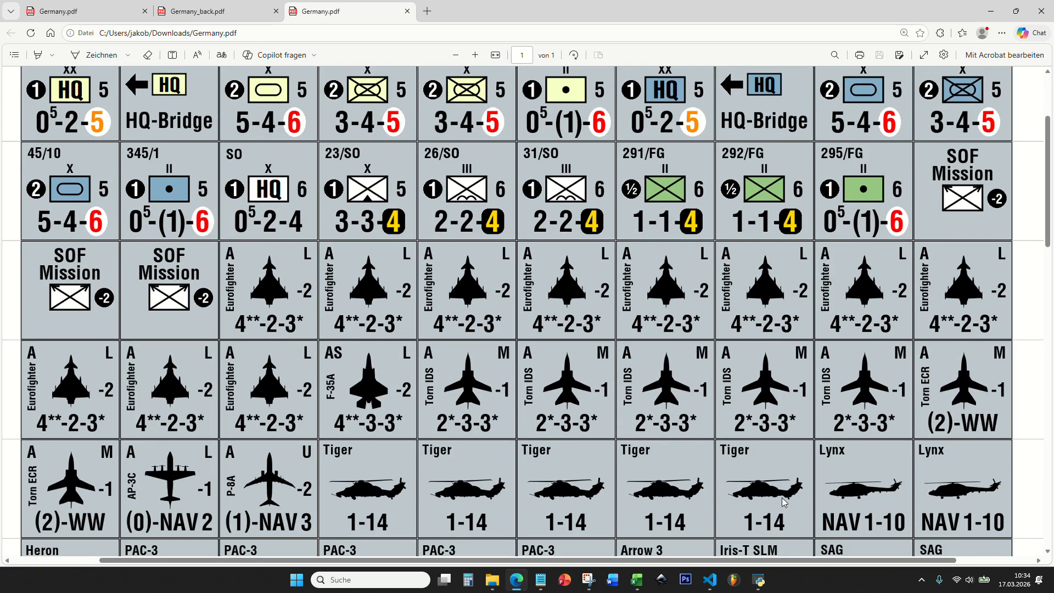
- In Wargame Counter Tool, set the border style to None and export the PDF to Downloads again, replacing Germany.pdf
click(758, 579)
click(262, 183)
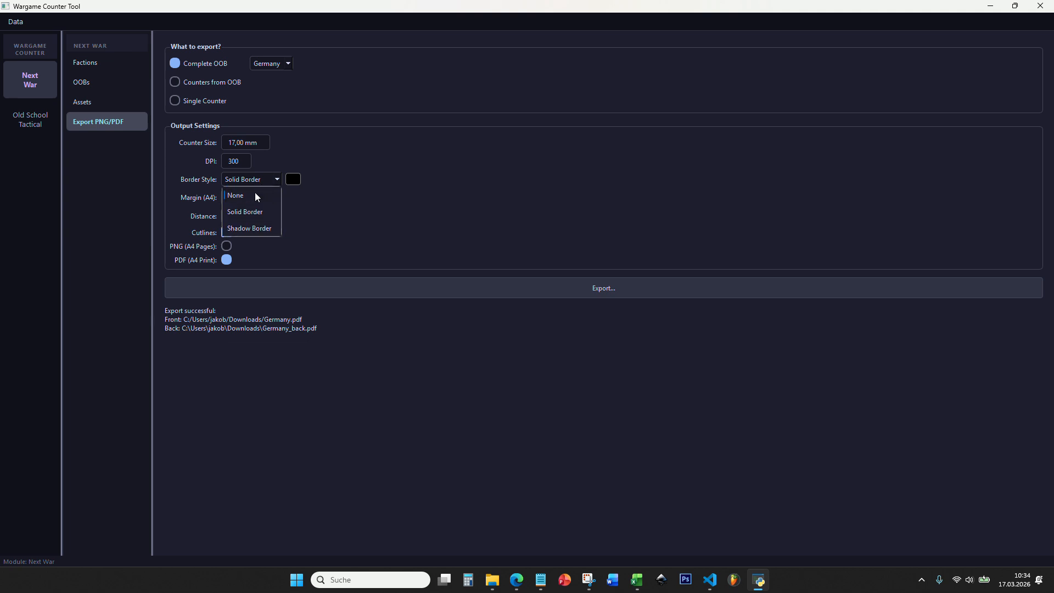
click(253, 195)
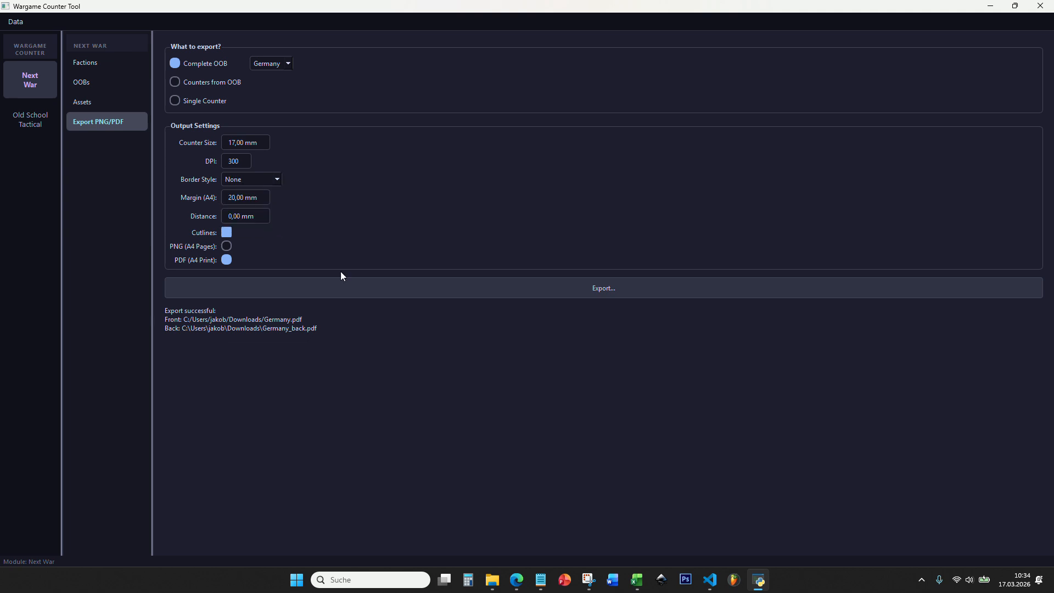
click(396, 293)
click(50, 138)
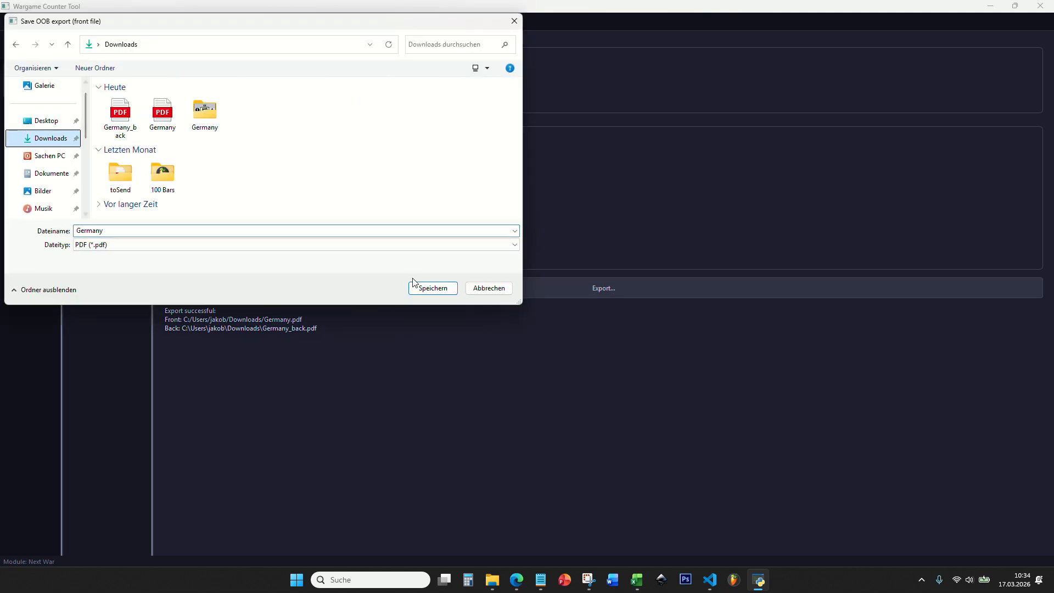
click(442, 291)
click(548, 287)
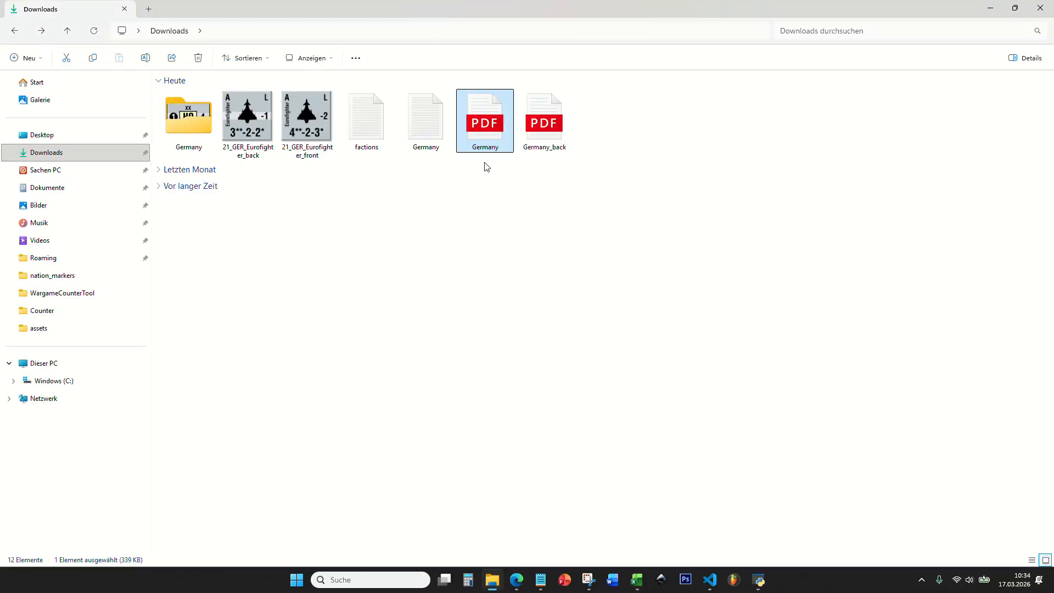
- Open the re-exported Germany.pdf from Downloads, examine the borderless counter layout, and return to Wargame Counter Tool
double_click(491, 121)
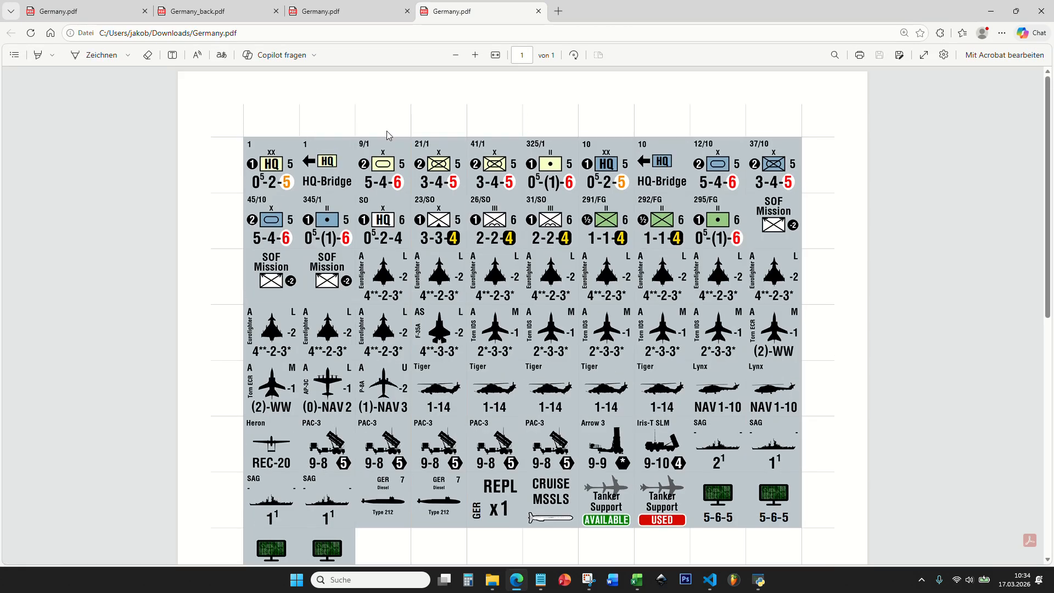
scroll(387, 134, down, 3)
scroll(386, 138, up, 3)
click(759, 580)
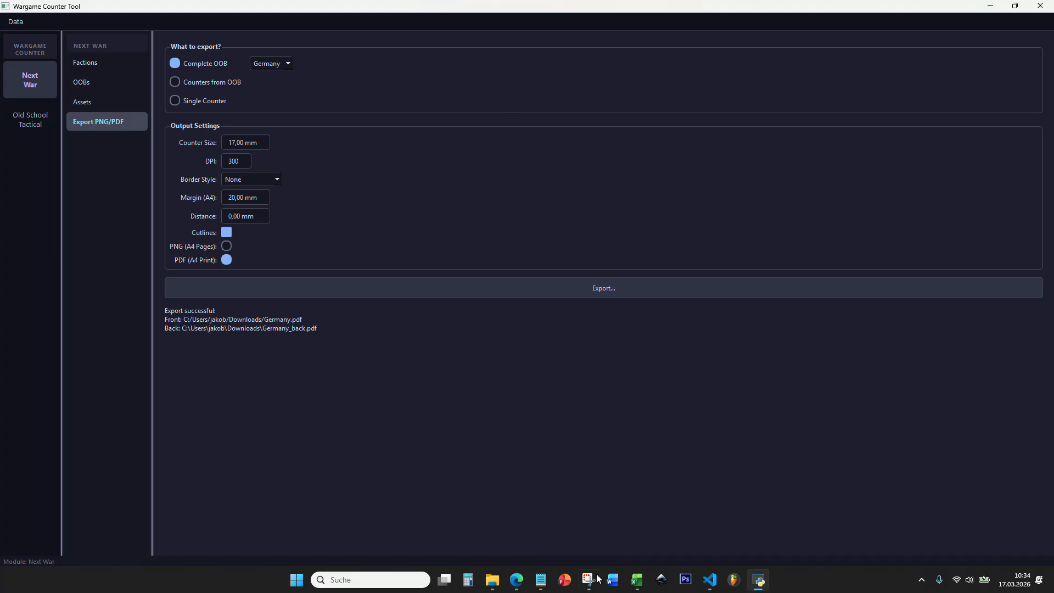